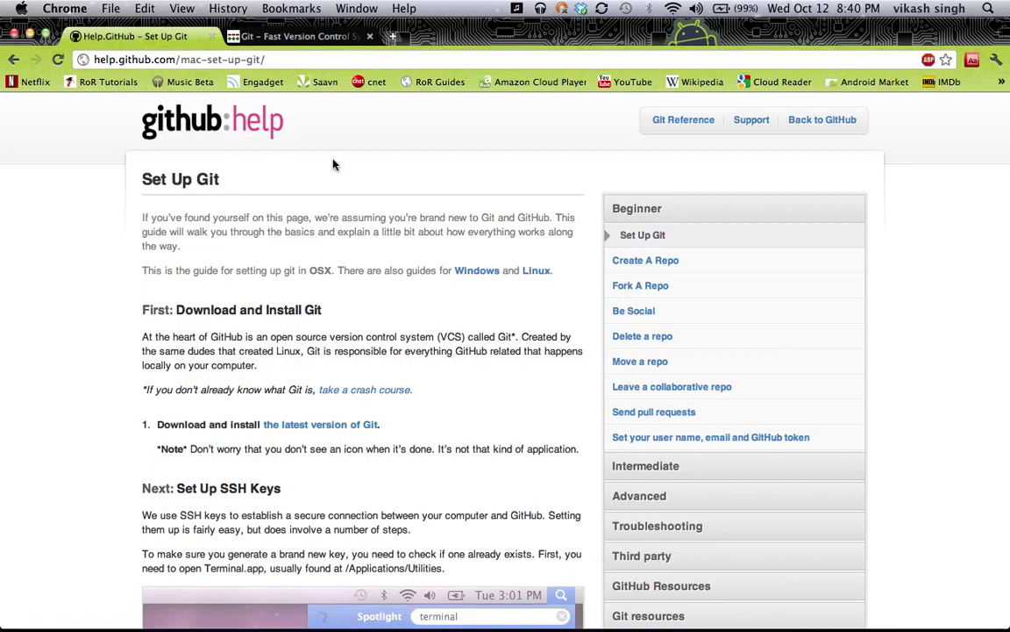
Read the top of the GitHub Set Up Git guide and briefly select its page address
{"action": "scroll", "coordinate": [333, 164], "scroll_direction": "down", "scroll_amount": 1}
{"action": "scroll", "coordinate": [333, 164], "scroll_direction": "up", "scroll_amount": 1}
{"action": "scroll", "coordinate": [219, 303], "scroll_direction": "down", "scroll_amount": 5}
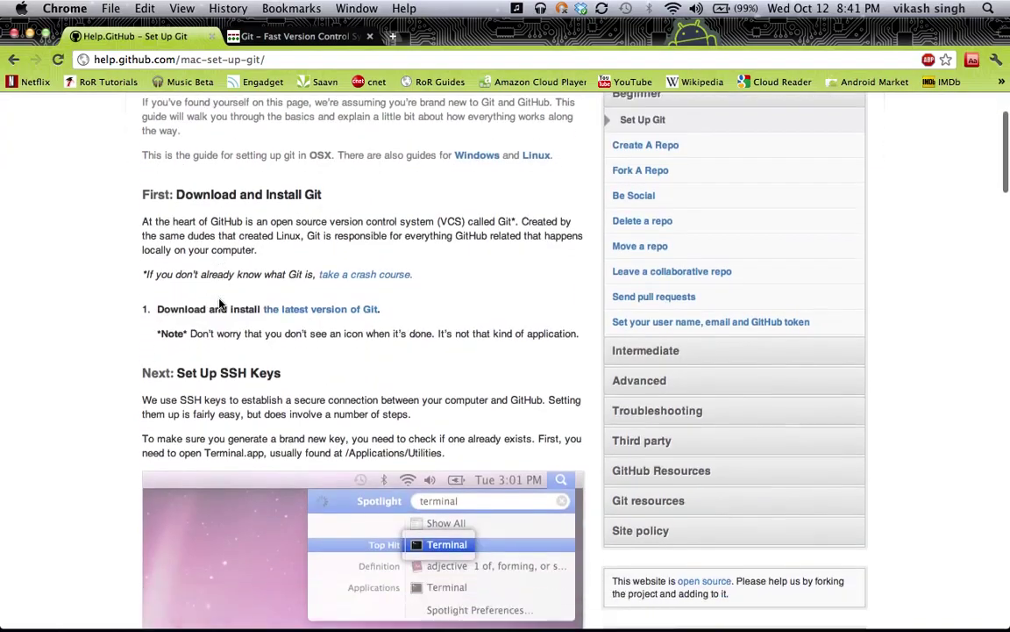
{"action": "scroll", "coordinate": [219, 303], "scroll_direction": "up", "scroll_amount": 5}
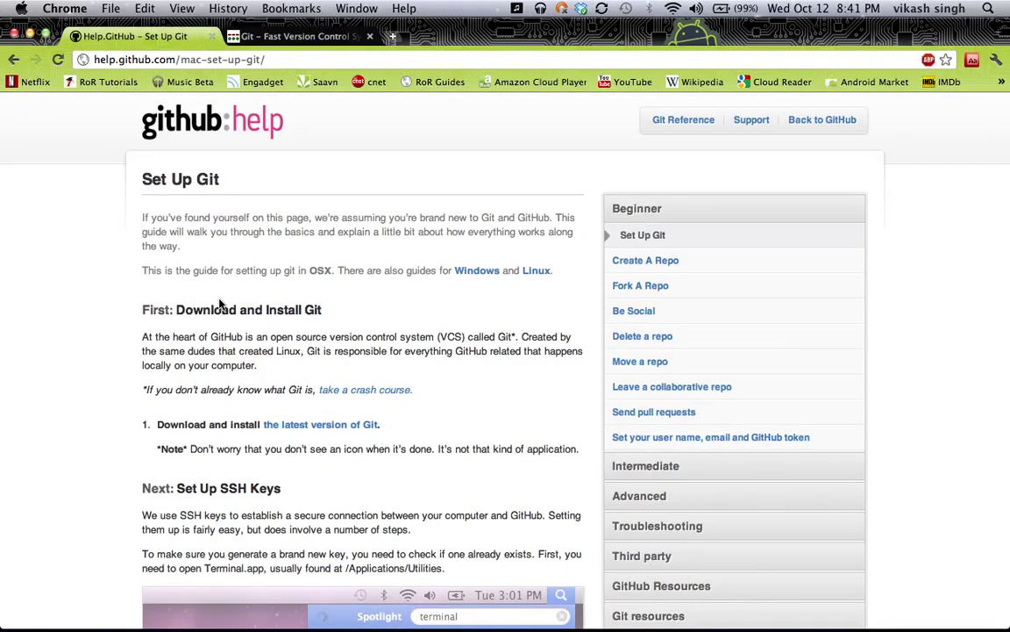
{"action": "scroll", "coordinate": [219, 302], "scroll_direction": "down", "scroll_amount": 3}
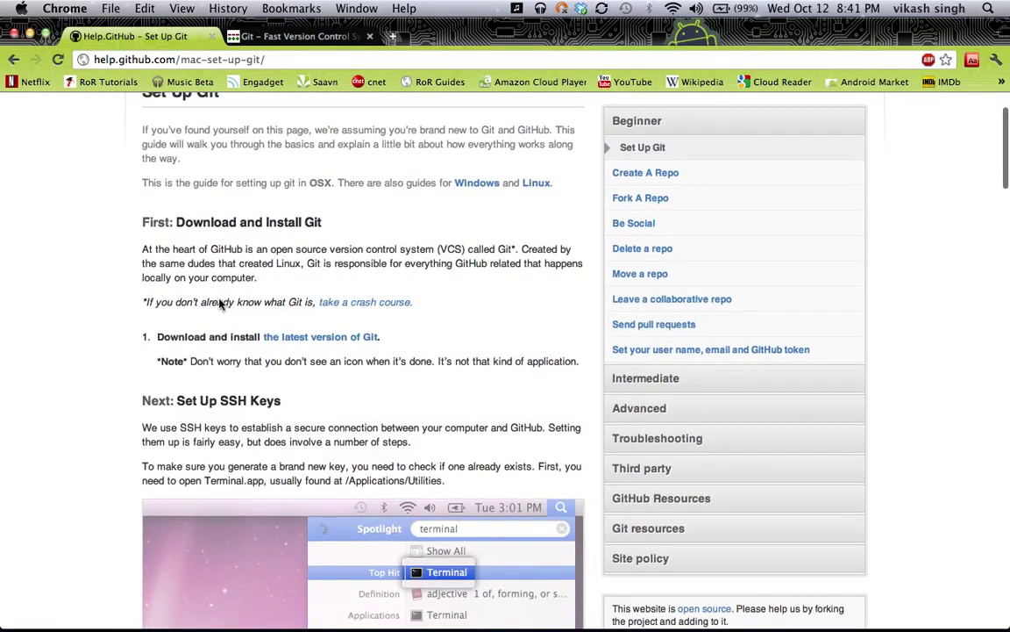
{"action": "scroll", "coordinate": [220, 303], "scroll_direction": "down", "scroll_amount": 3}
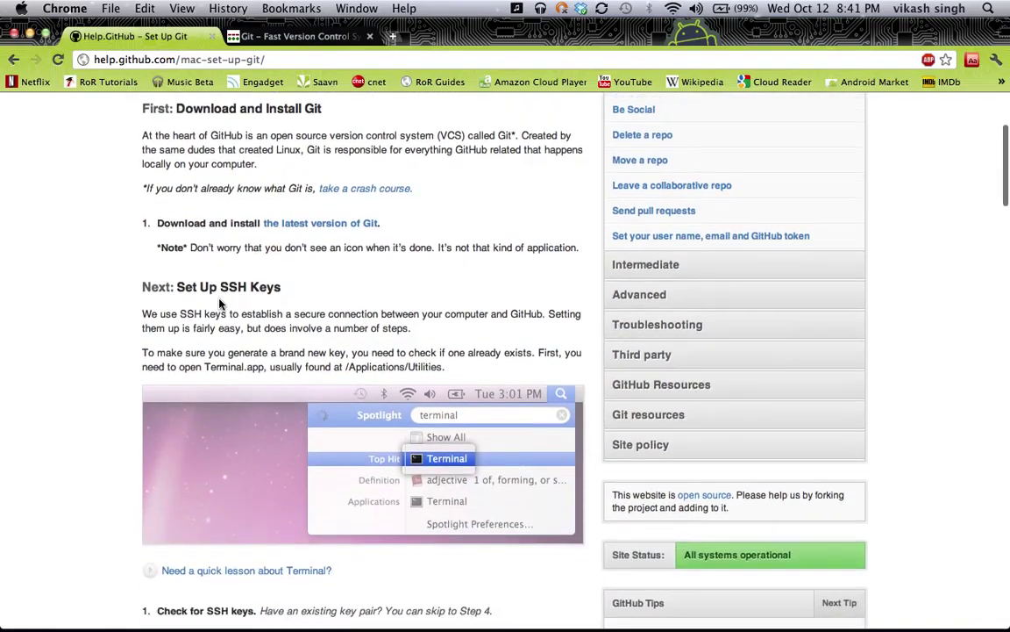
{"action": "scroll", "coordinate": [219, 302], "scroll_direction": "up", "scroll_amount": 5}
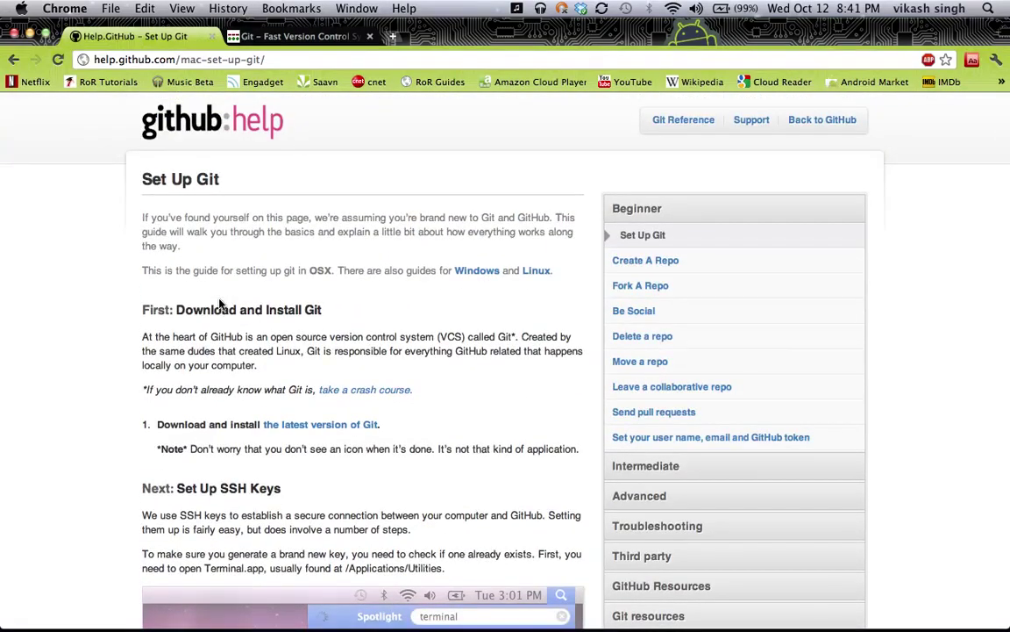
{"action": "scroll", "coordinate": [219, 303], "scroll_direction": "down", "scroll_amount": 3}
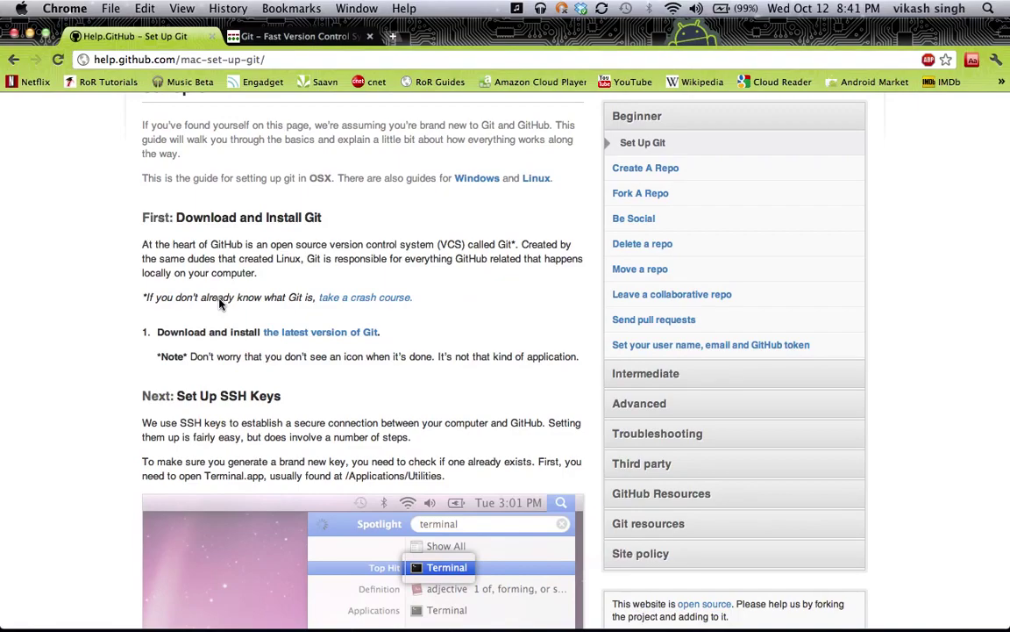
{"action": "scroll", "coordinate": [219, 303], "scroll_direction": "up", "scroll_amount": 3}
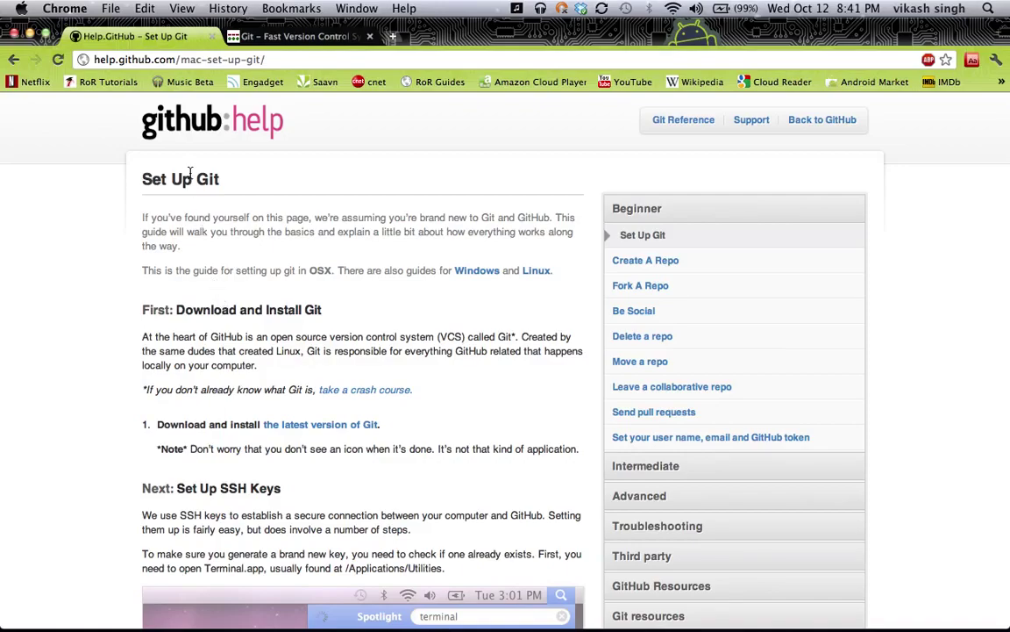
{"action": "left_click", "coordinate": [158, 59]}
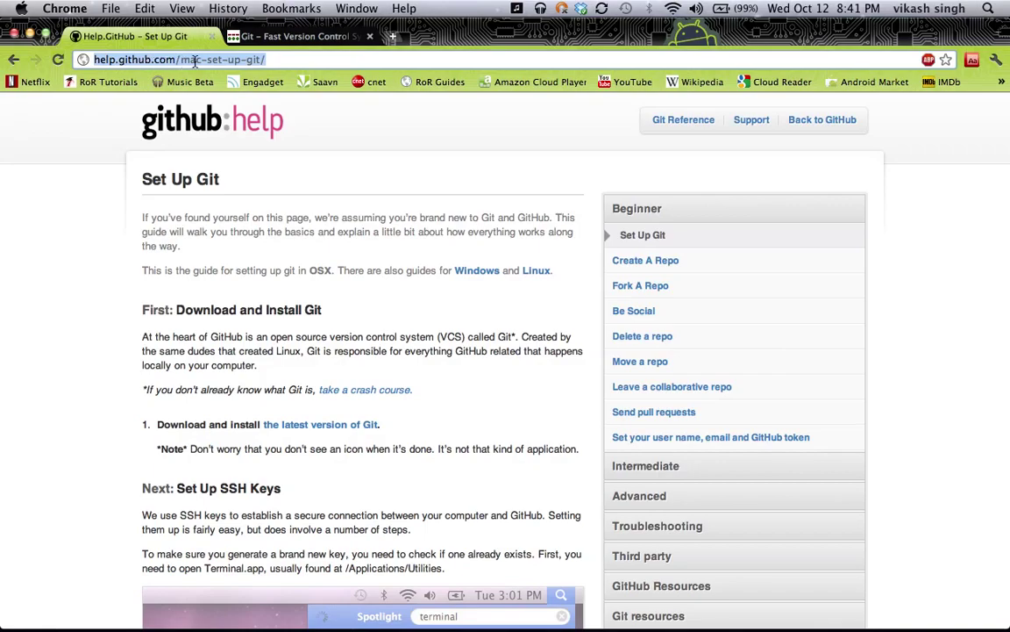
{"action": "left_click", "coordinate": [136, 304]}
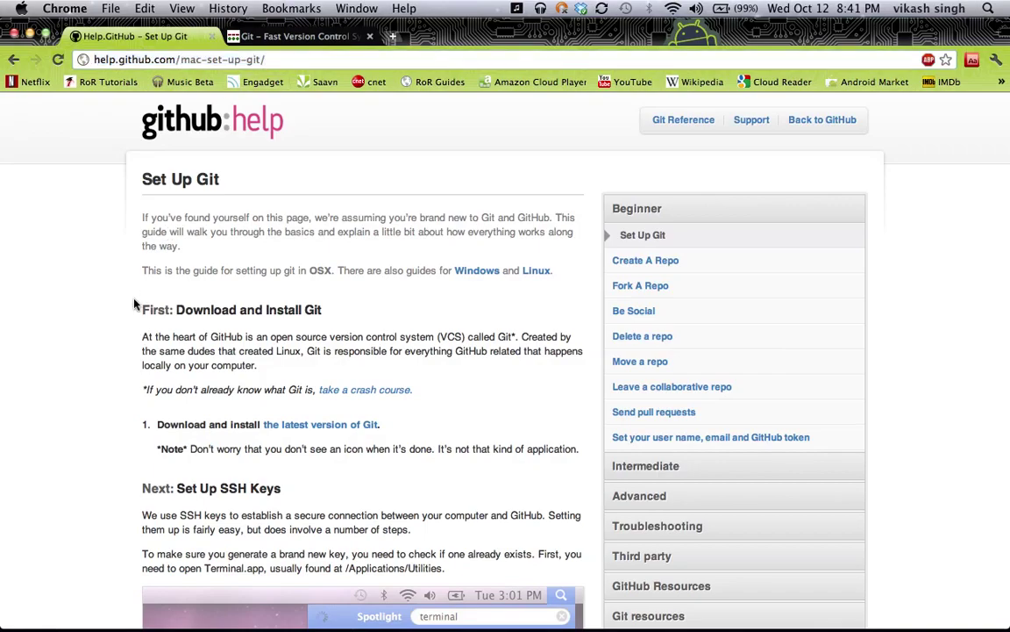
Continue reading the guide, glancing at the git-scm.com page before returning to it
{"action": "scroll", "coordinate": [135, 304], "scroll_direction": "down", "scroll_amount": 15}
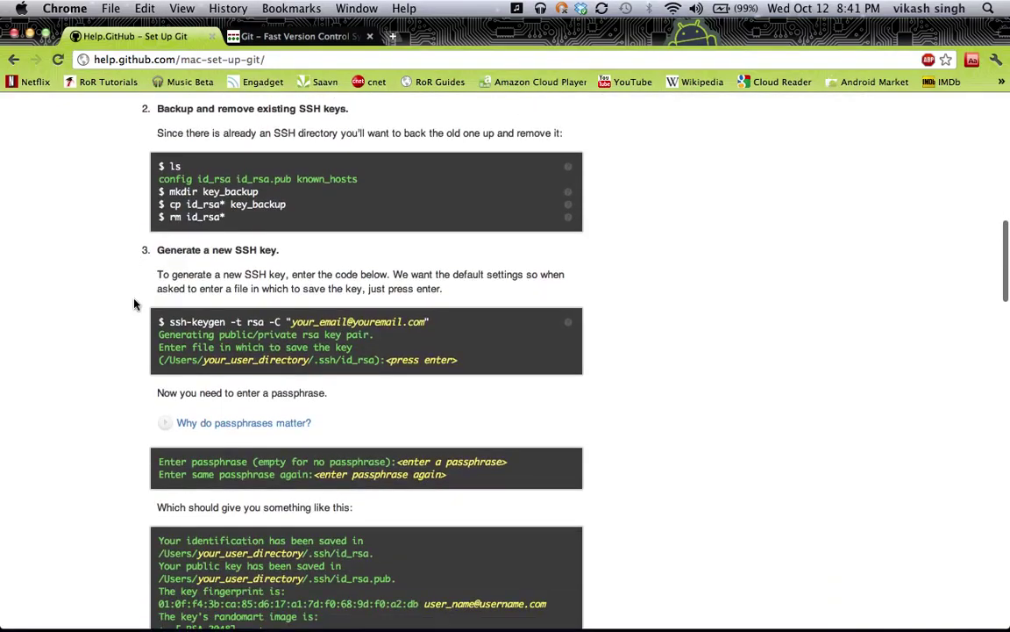
{"action": "scroll", "coordinate": [134, 304], "scroll_direction": "down", "scroll_amount": 3}
{"action": "scroll", "coordinate": [134, 304], "scroll_direction": "up", "scroll_amount": 11}
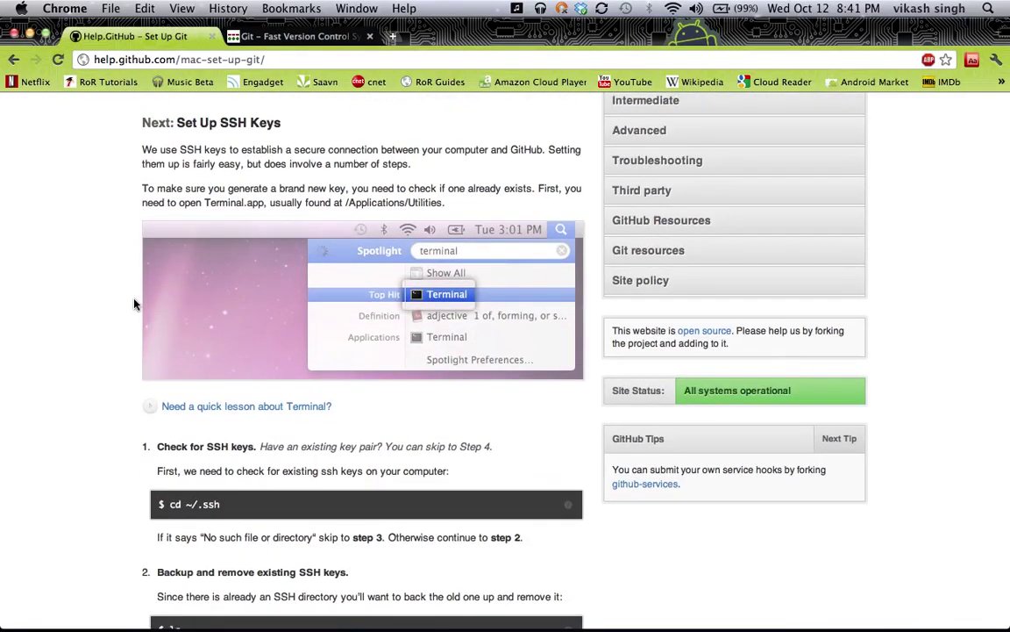
{"action": "scroll", "coordinate": [134, 305], "scroll_direction": "down", "scroll_amount": 1}
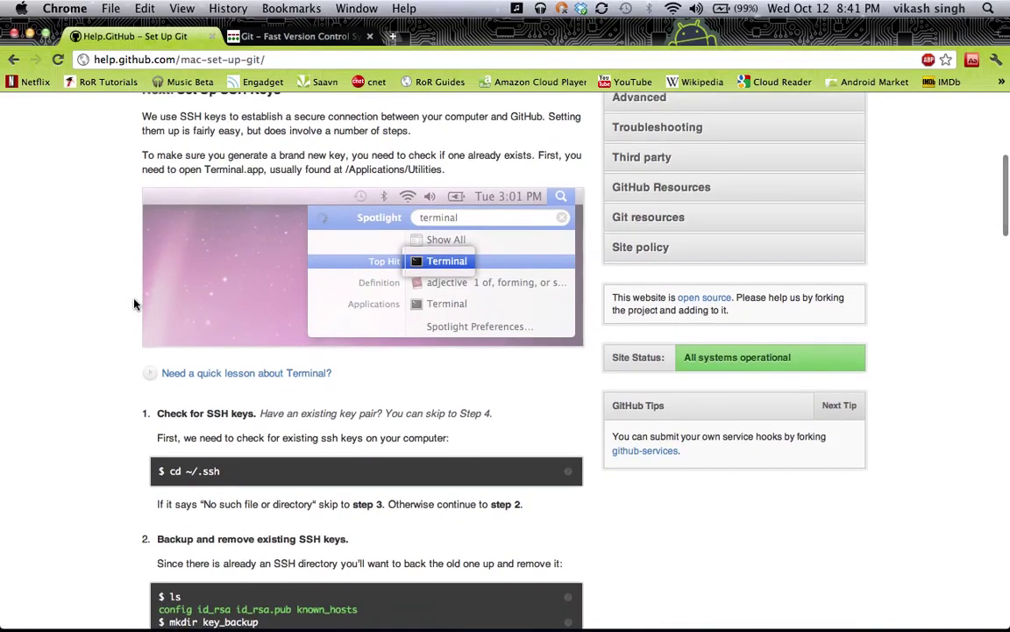
{"action": "scroll", "coordinate": [134, 305], "scroll_direction": "up", "scroll_amount": 6}
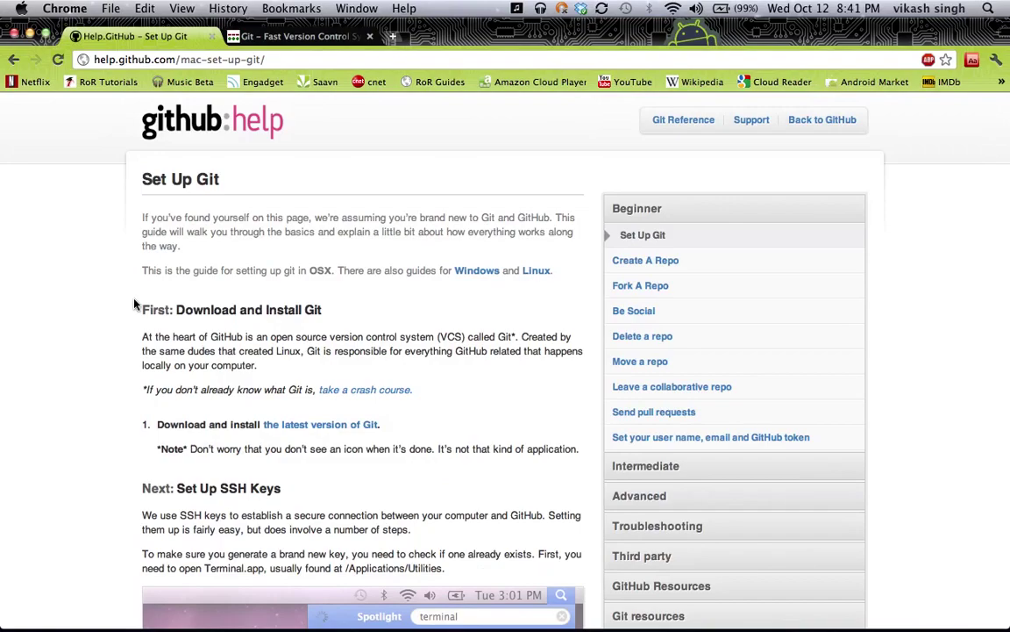
{"action": "scroll", "coordinate": [134, 304], "scroll_direction": "down", "scroll_amount": 4}
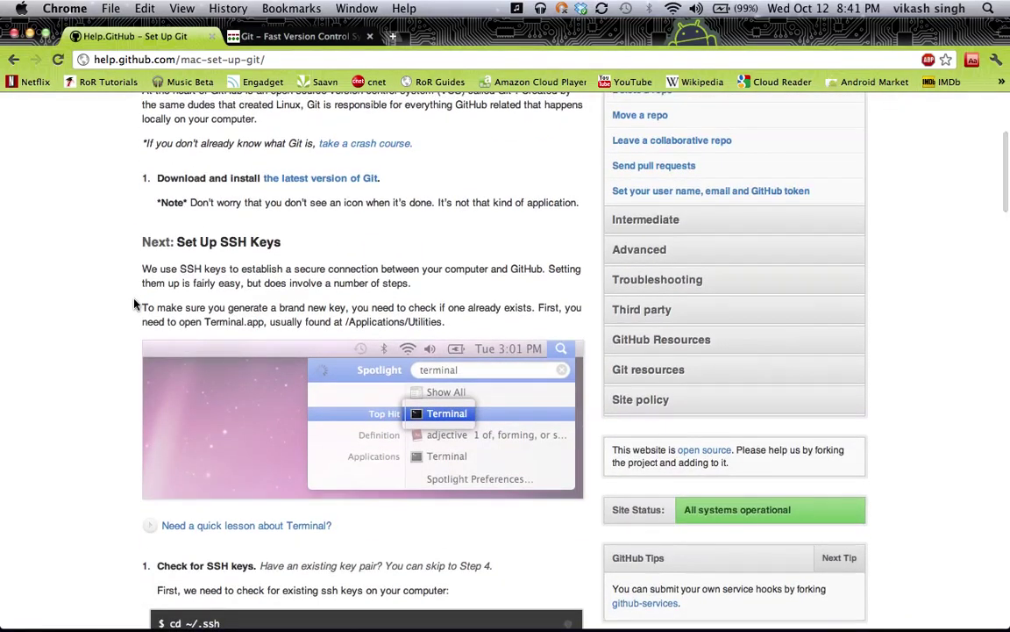
{"action": "scroll", "coordinate": [135, 305], "scroll_direction": "down", "scroll_amount": 4}
{"action": "scroll", "coordinate": [134, 304], "scroll_direction": "down", "scroll_amount": 1}
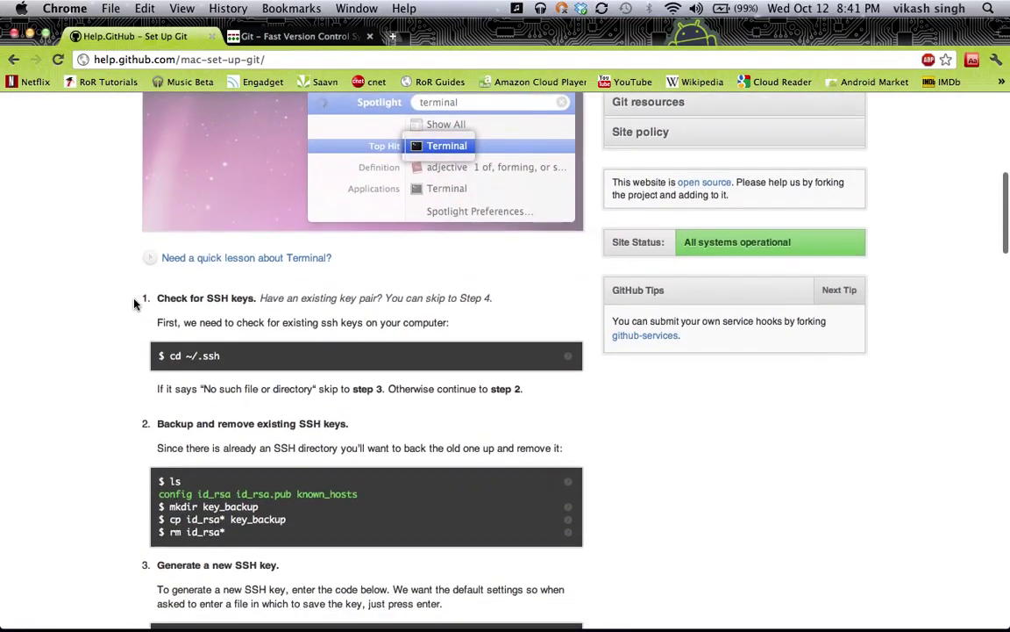
{"action": "scroll", "coordinate": [134, 305], "scroll_direction": "down", "scroll_amount": 6}
{"action": "scroll", "coordinate": [134, 304], "scroll_direction": "up", "scroll_amount": 5}
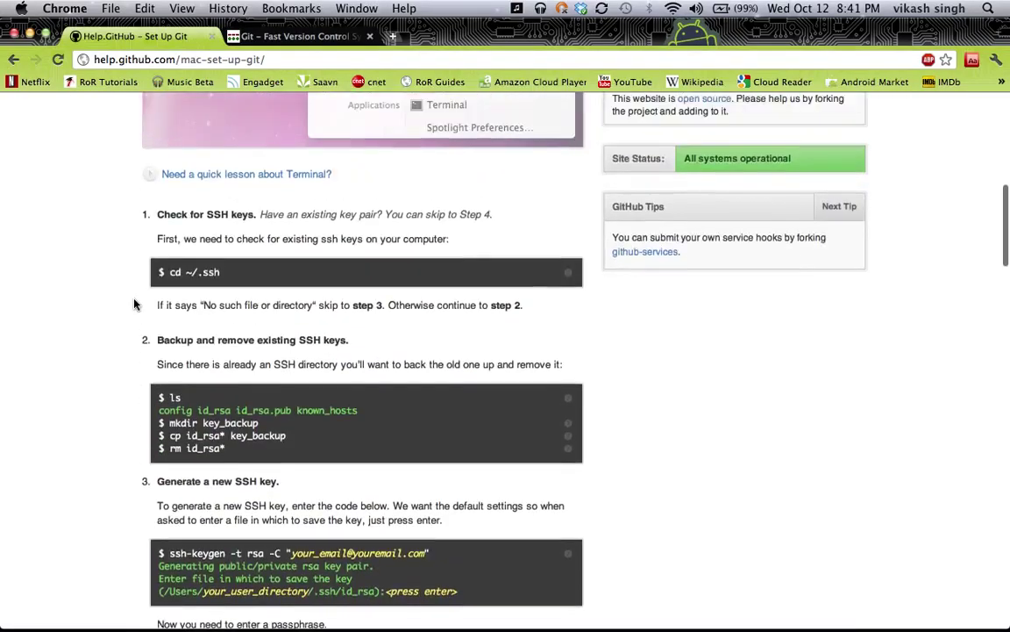
{"action": "scroll", "coordinate": [134, 305], "scroll_direction": "down", "scroll_amount": 1}
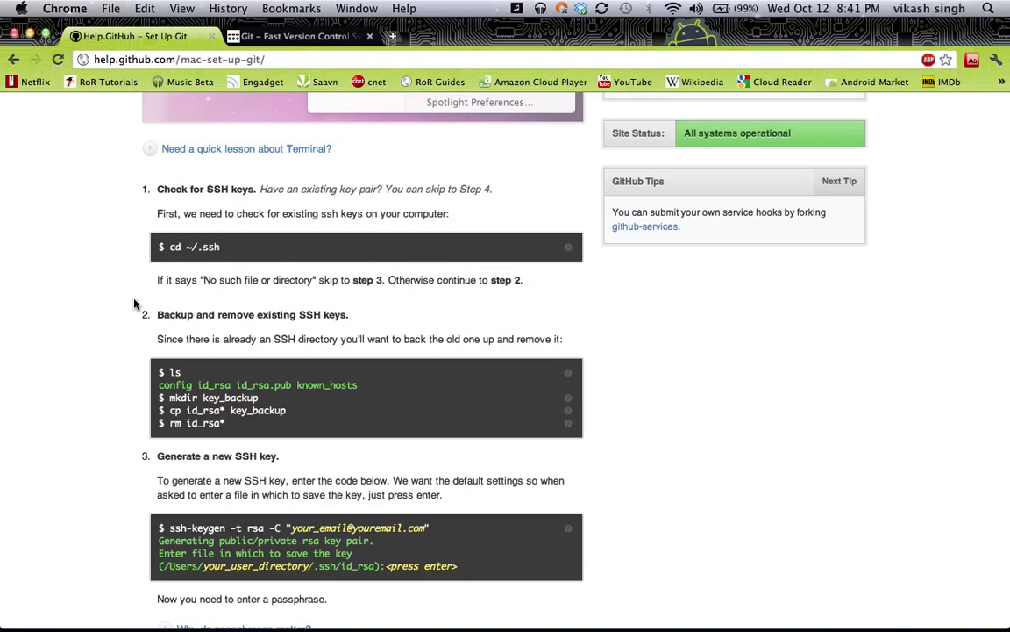
{"action": "scroll", "coordinate": [135, 304], "scroll_direction": "up", "scroll_amount": 5}
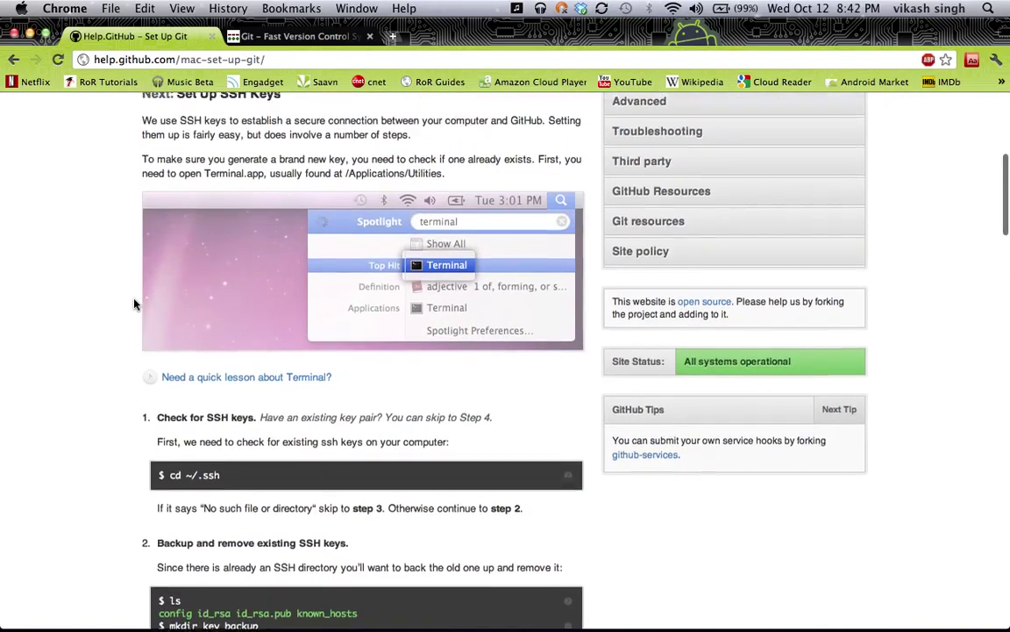
{"action": "scroll", "coordinate": [134, 305], "scroll_direction": "up", "scroll_amount": 5}
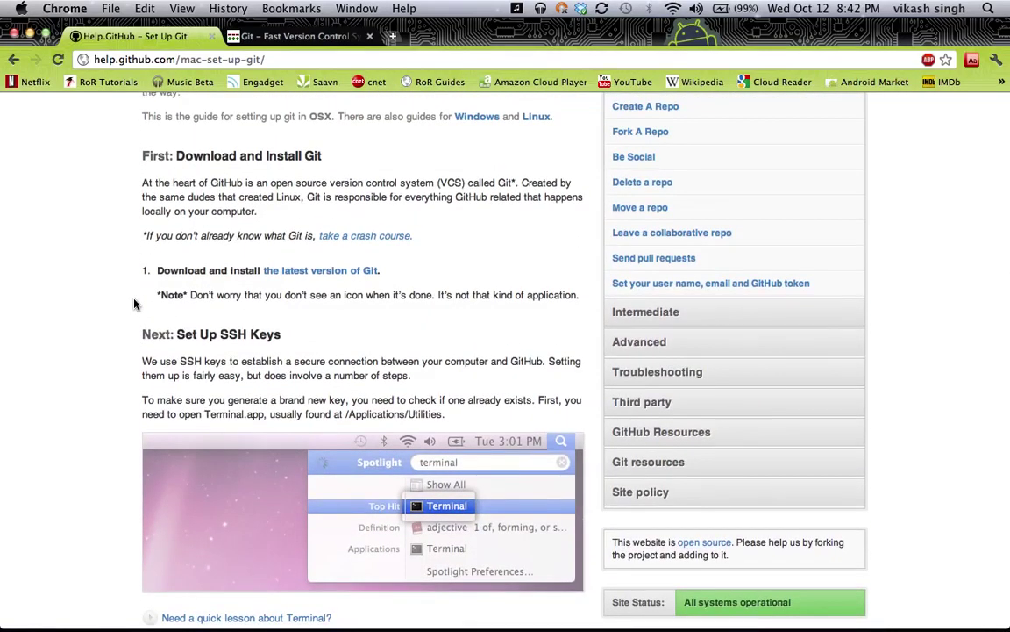
{"action": "scroll", "coordinate": [134, 304], "scroll_direction": "up", "scroll_amount": 3}
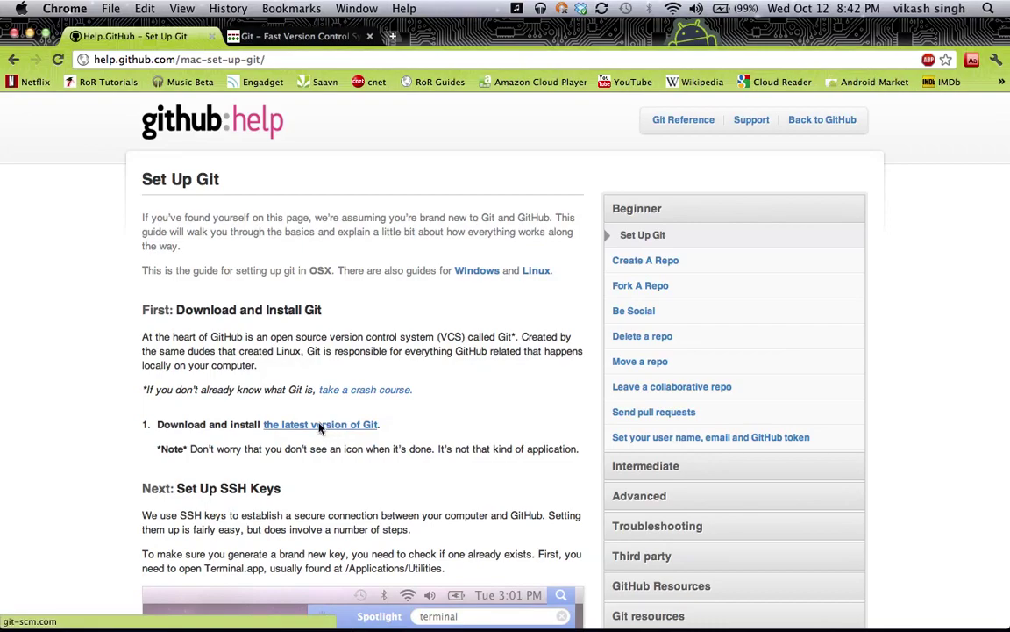
{"action": "left_click", "coordinate": [302, 36]}
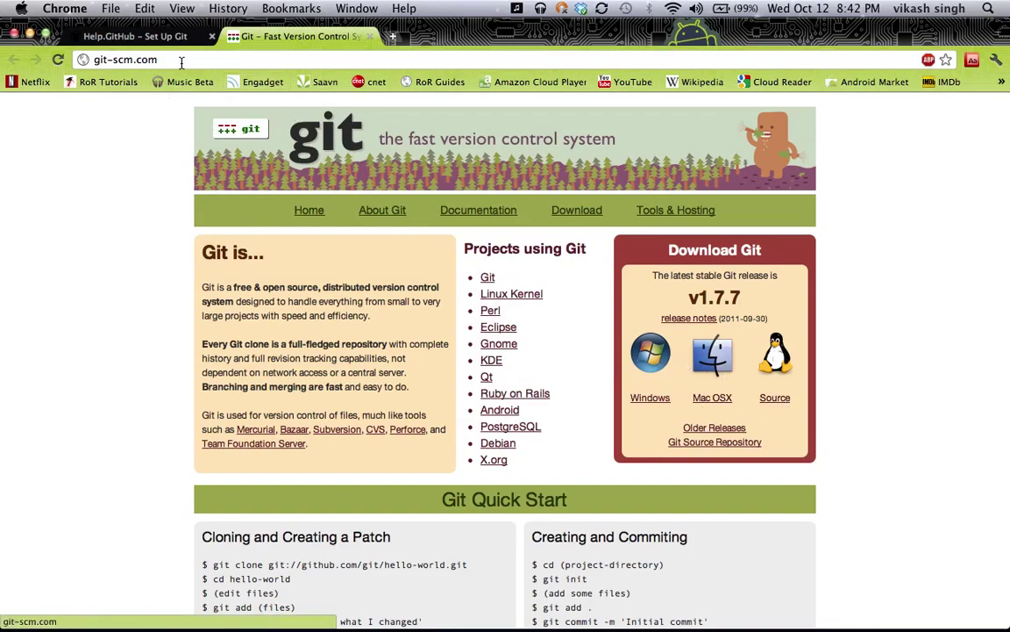
{"action": "left_click", "coordinate": [160, 40]}
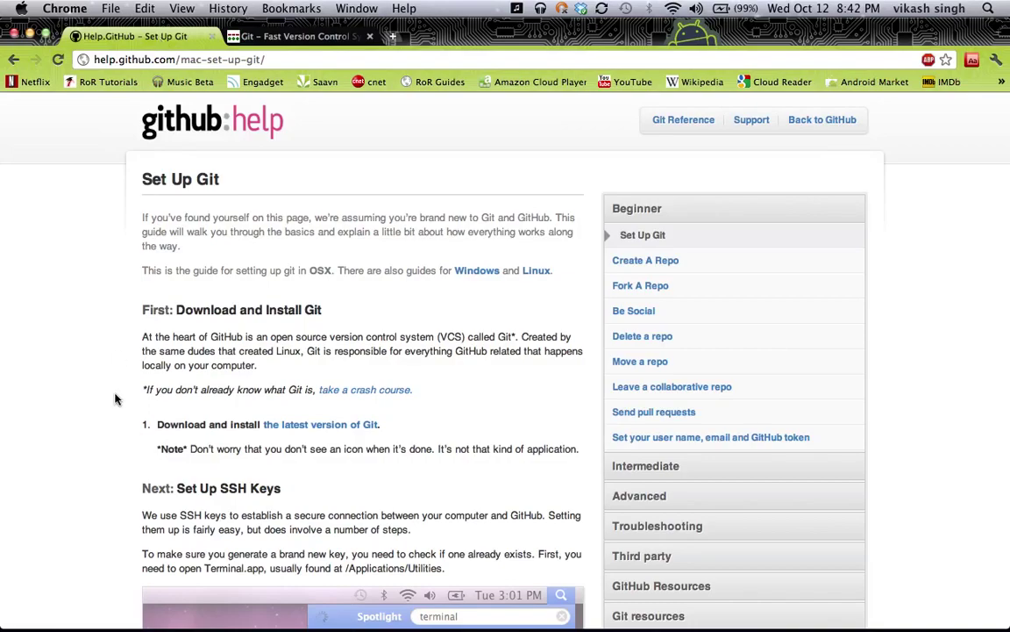
{"action": "scroll", "coordinate": [114, 399], "scroll_direction": "down", "scroll_amount": 3}
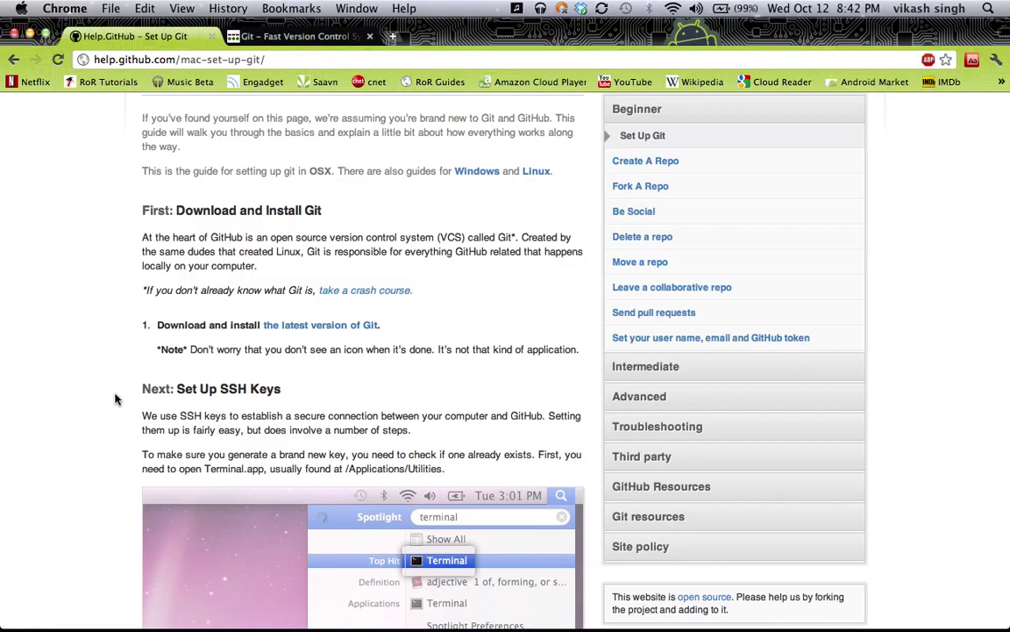
Run git --version in Terminal, confirming git version 1.7.4.4, then return to the guide
{"action": "key", "text": "super+Tab"}
{"action": "key", "text": "super+Tab"}
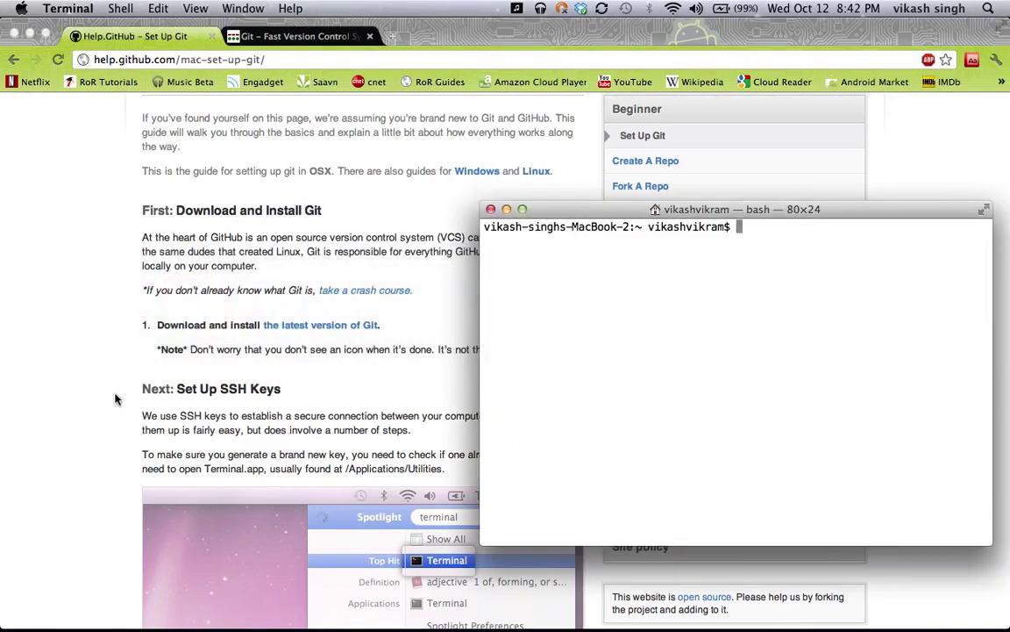
{"action": "type", "text": "git "}
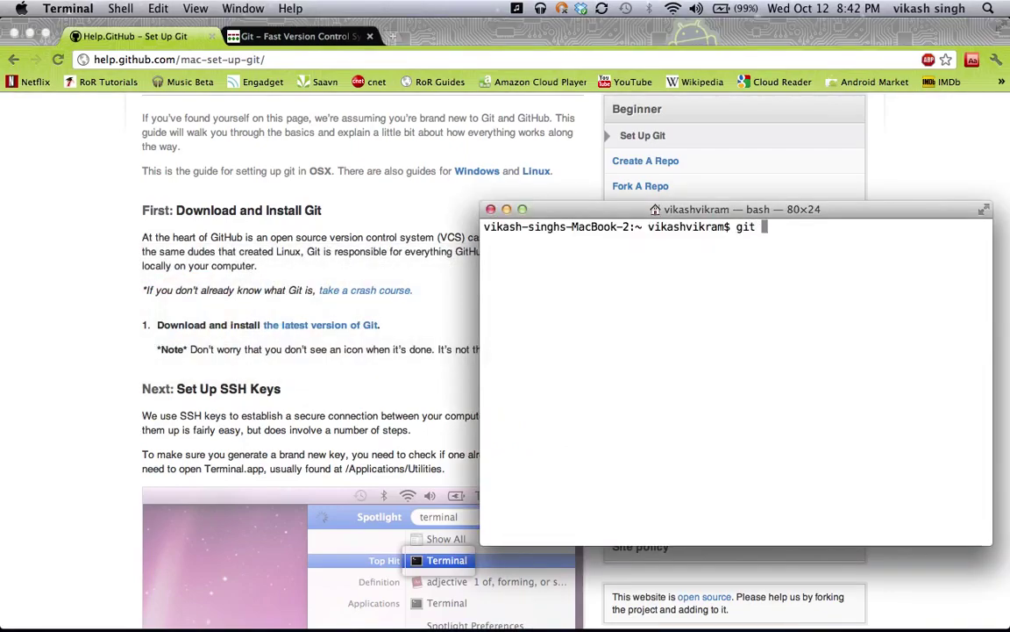
{"action": "type", "text": "--version"}
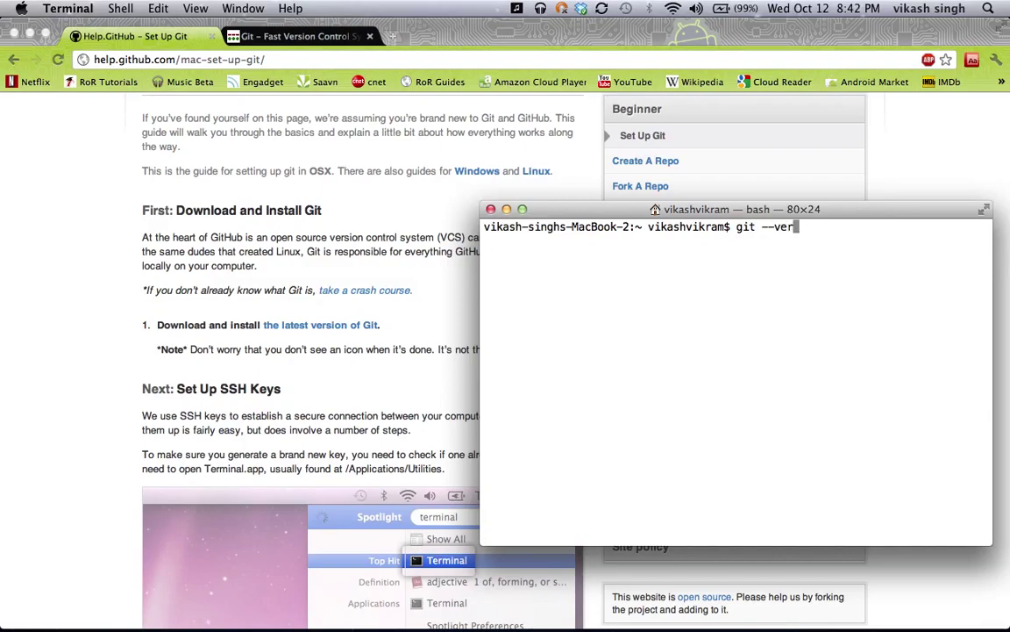
{"action": "key", "text": "Return"}
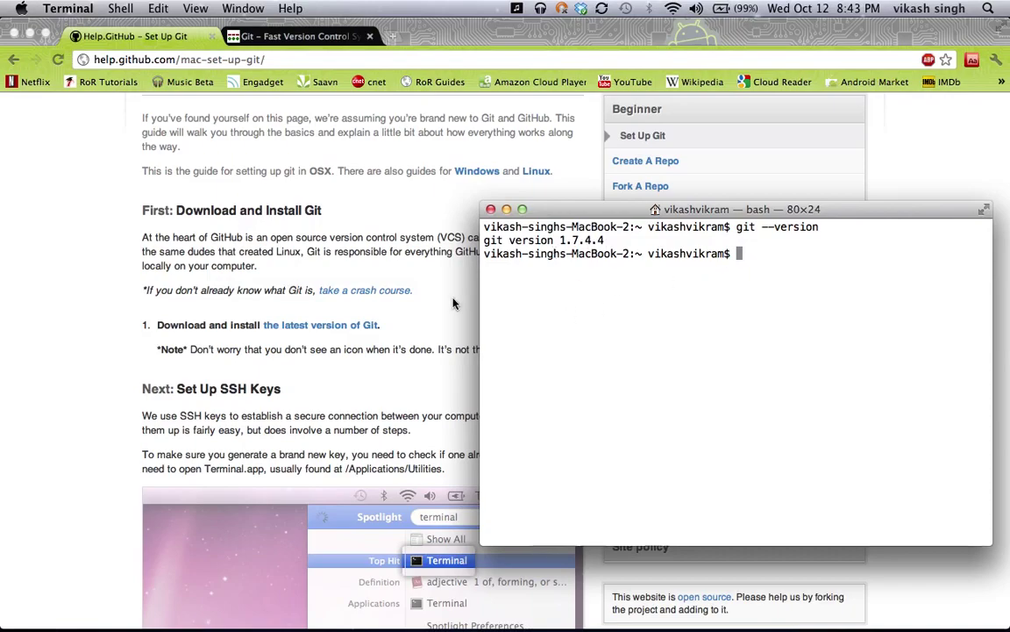
{"action": "left_click", "coordinate": [409, 274]}
{"action": "scroll", "coordinate": [394, 363], "scroll_direction": "down", "scroll_amount": 1}
{"action": "scroll", "coordinate": [393, 363], "scroll_direction": "down", "scroll_amount": 10}
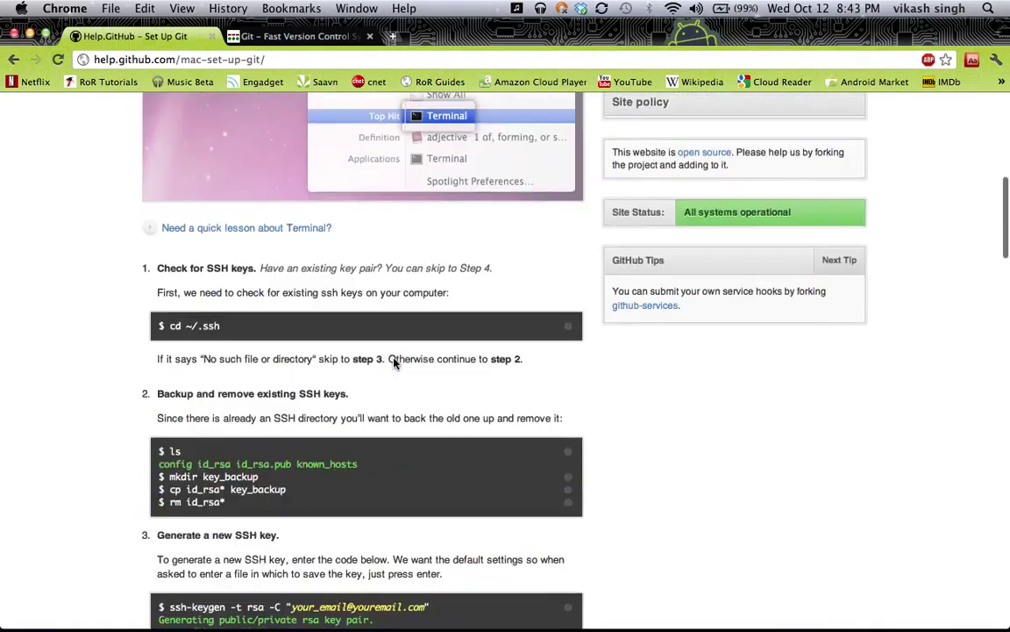
{"action": "scroll", "coordinate": [394, 363], "scroll_direction": "up", "scroll_amount": 3}
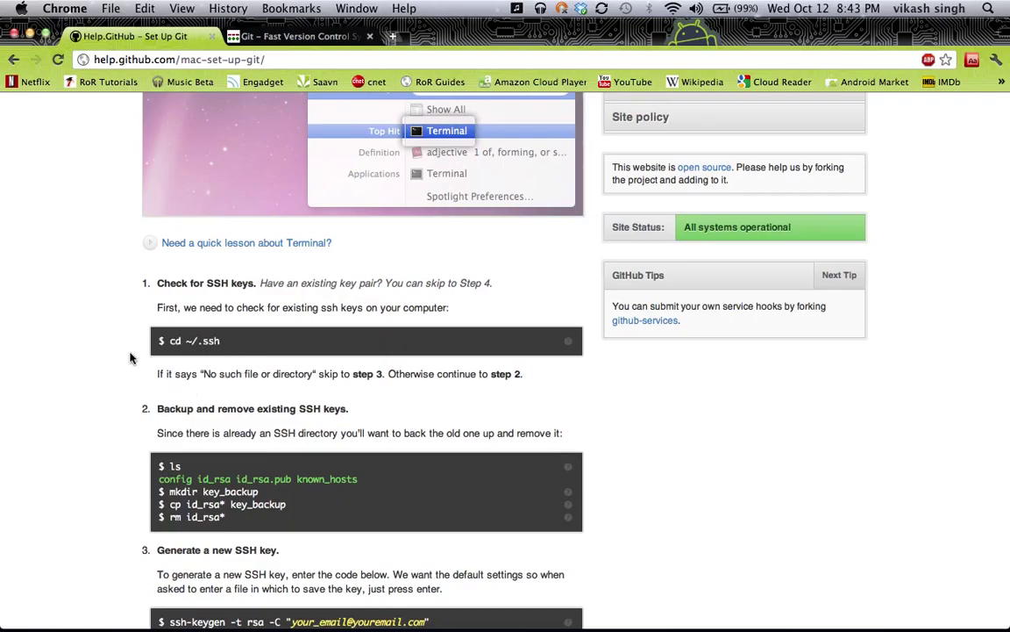
{"action": "triple_click", "coordinate": [178, 340]}
{"action": "left_click", "coordinate": [169, 387]}
{"action": "scroll", "coordinate": [110, 515], "scroll_direction": "down", "scroll_amount": 3}
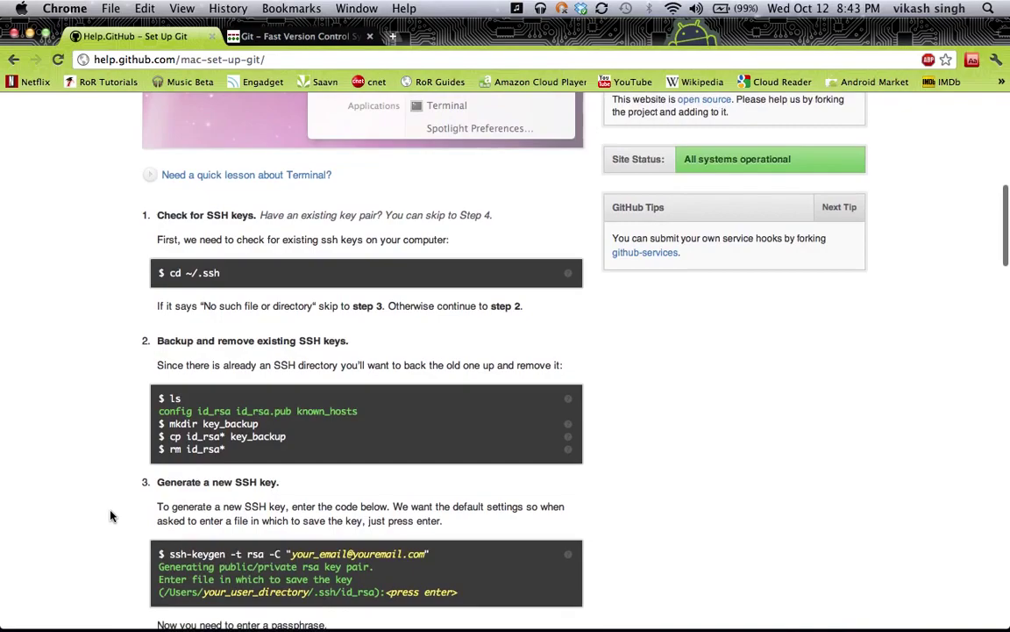
{"action": "key", "text": "super+Tab"}
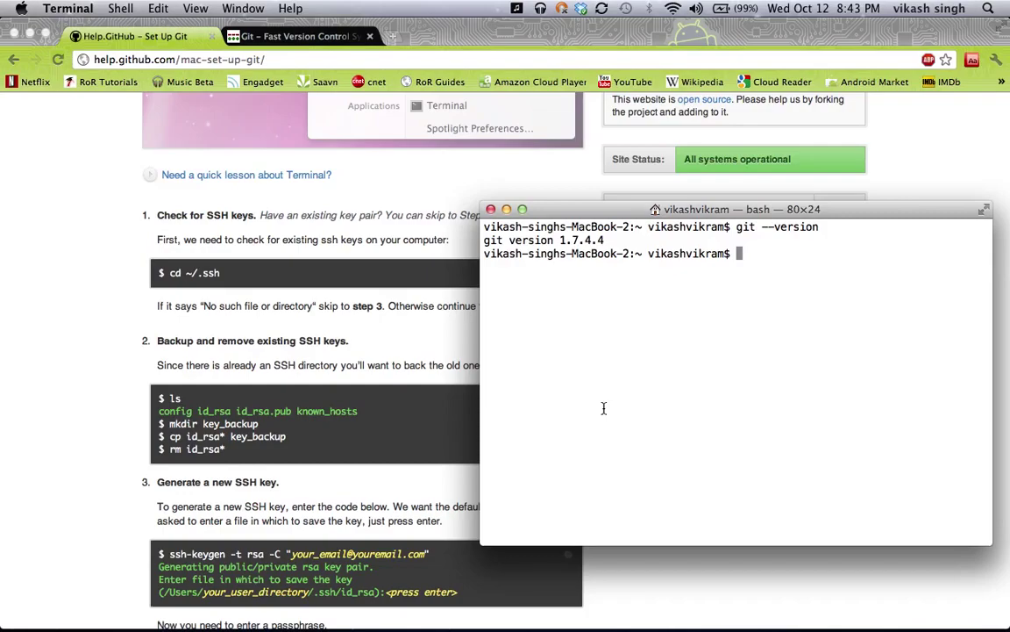
List the home folder with ls, then change into ~/.ssh with cd ~/.ssh
{"action": "type", "text": "ls"}
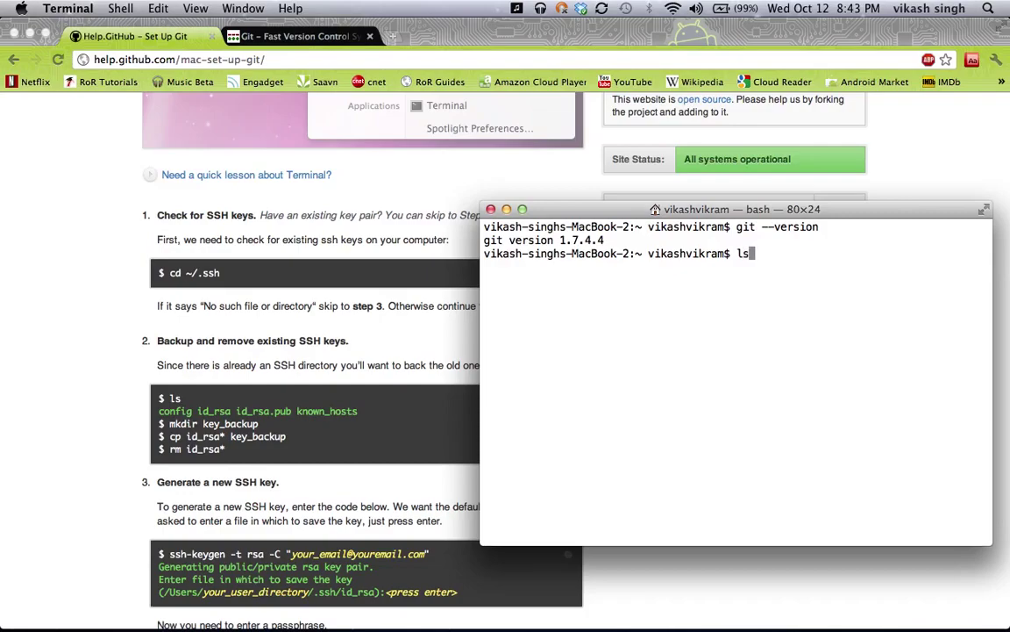
{"action": "key", "text": "BackSpace"}
{"action": "type", "text": "ls"}
{"action": "key", "text": "Return"}
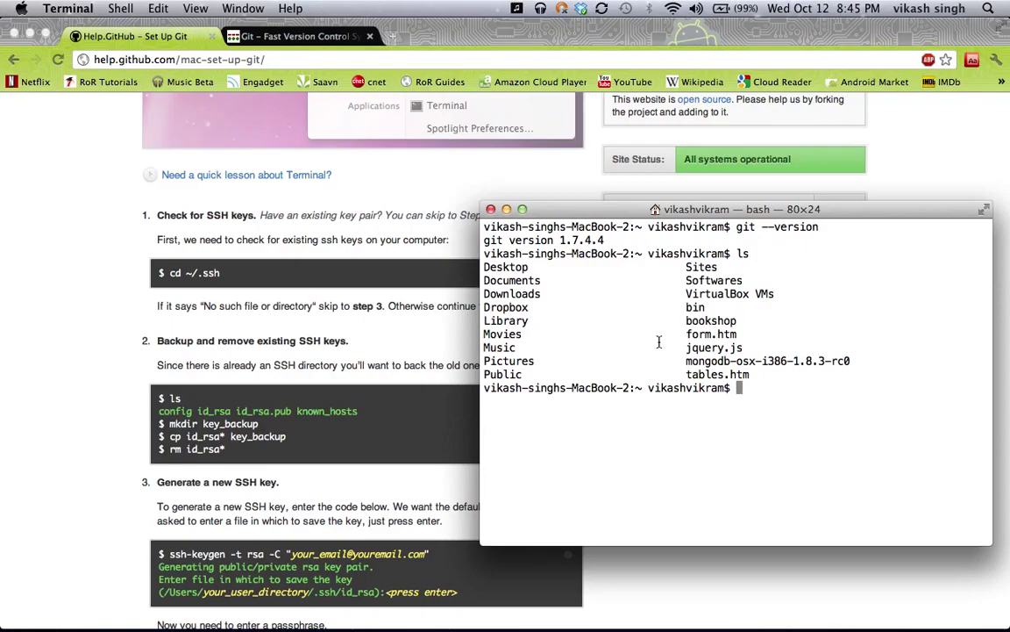
{"action": "type", "text": "cd ~/.ssh"}
{"action": "key", "text": "Return"}
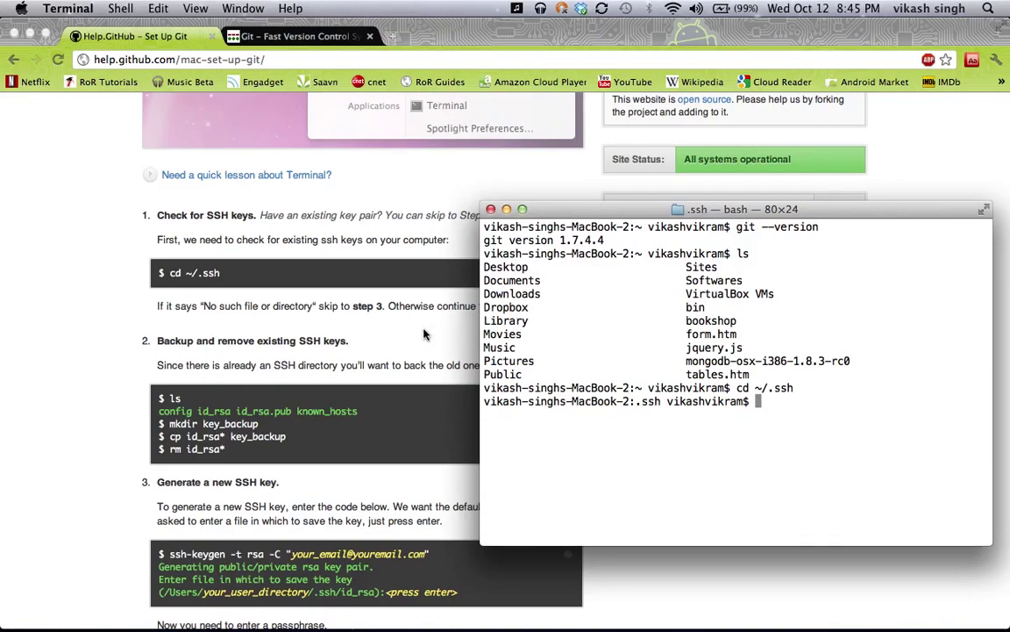
Highlight 'No such file or directory' in the guide's step 1, then return to Terminal
{"action": "left_click", "coordinate": [360, 423]}
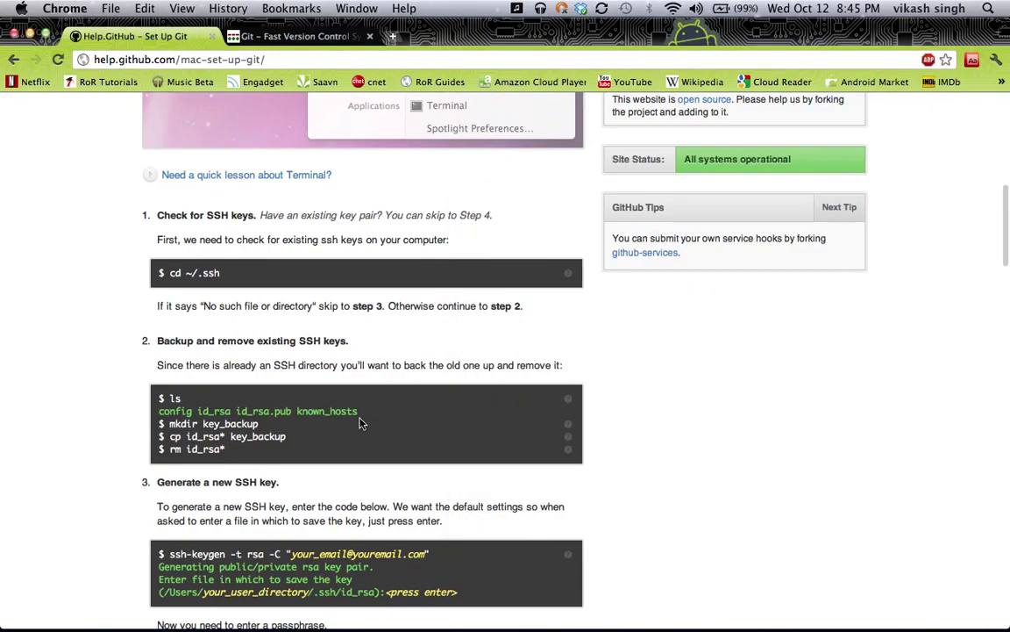
{"action": "scroll", "coordinate": [360, 422], "scroll_direction": "down", "scroll_amount": 3}
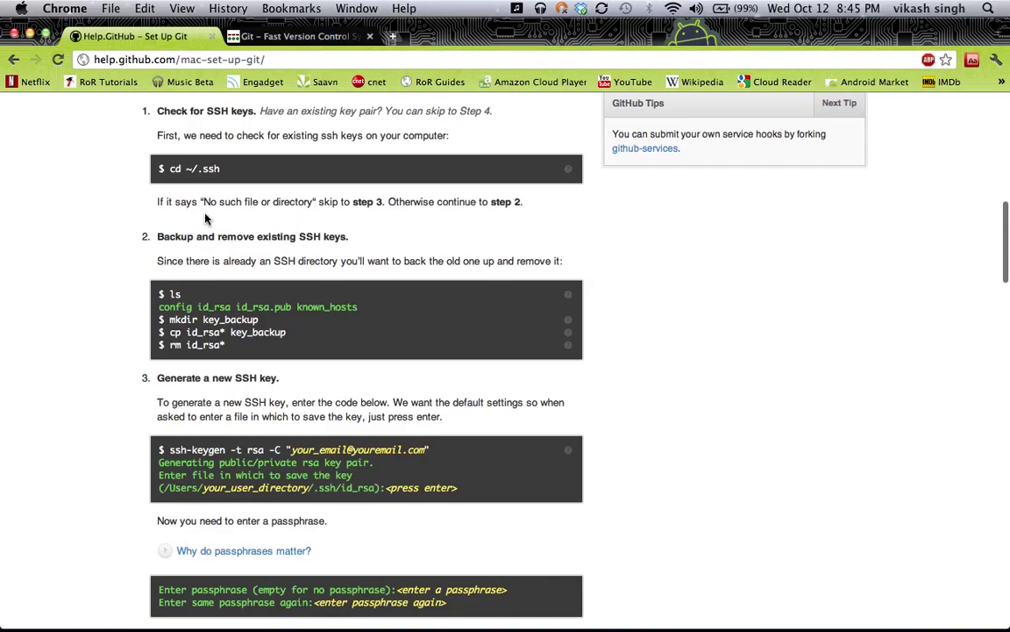
{"action": "left_click_drag", "start_coordinate": [202, 204], "coordinate": [314, 205]}
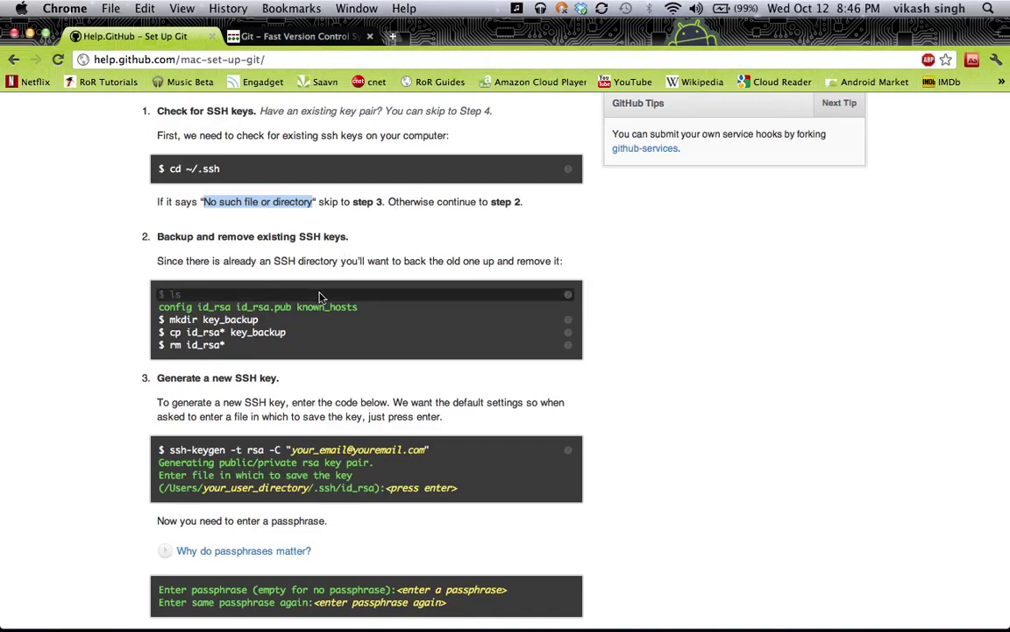
{"action": "left_click", "coordinate": [332, 239]}
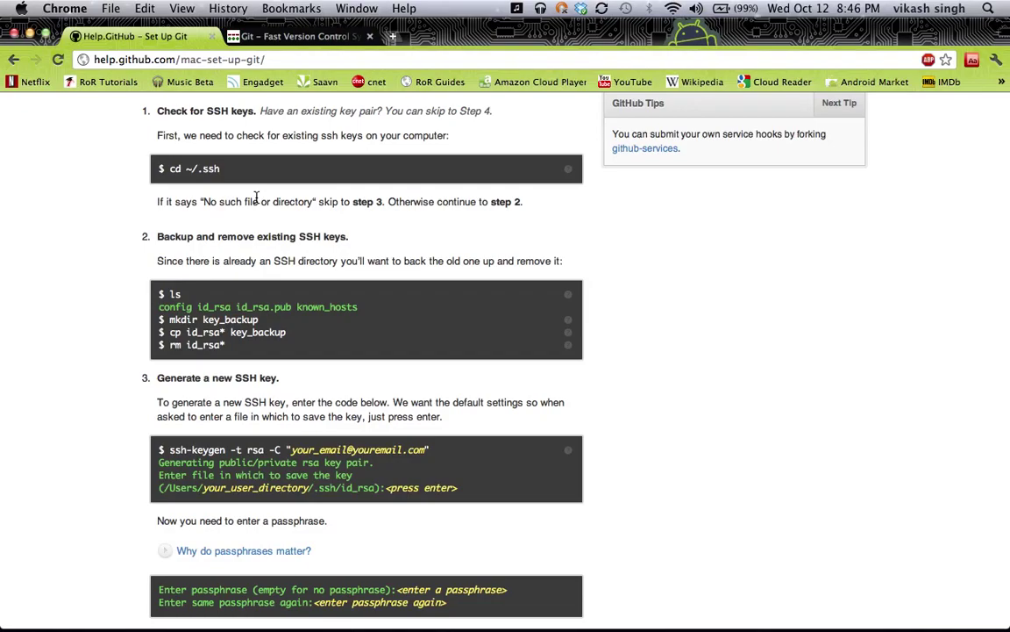
{"action": "key", "text": "super+Tab"}
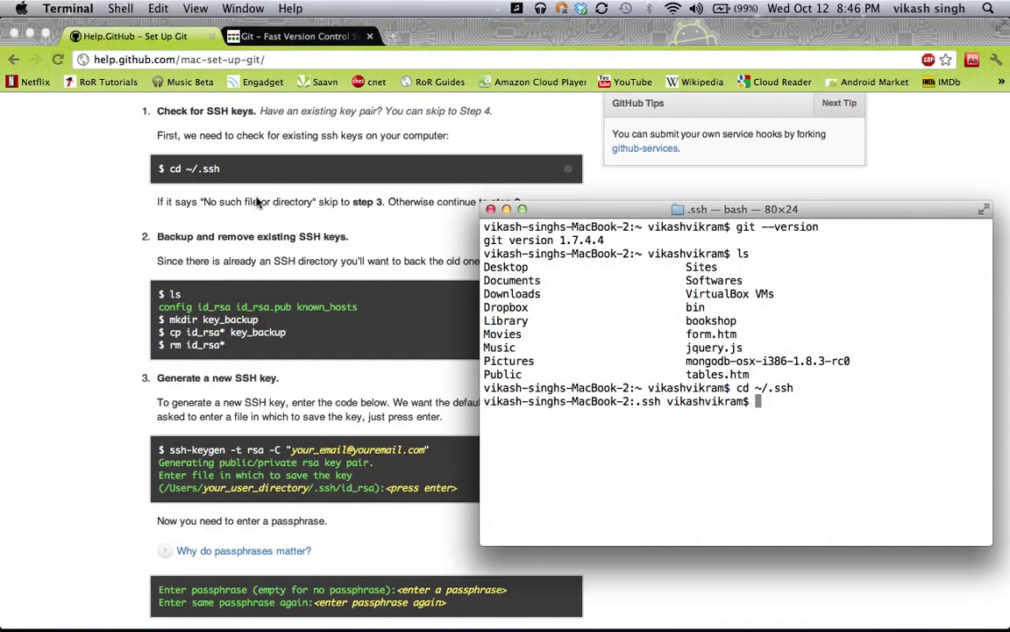
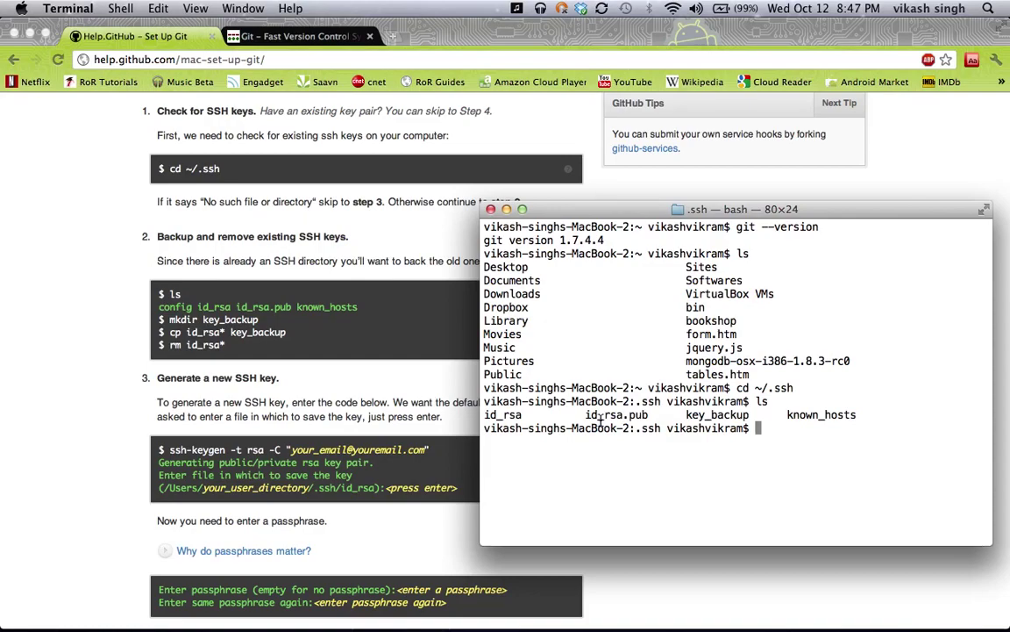
{"action": "type", "text": "mkdir key"}
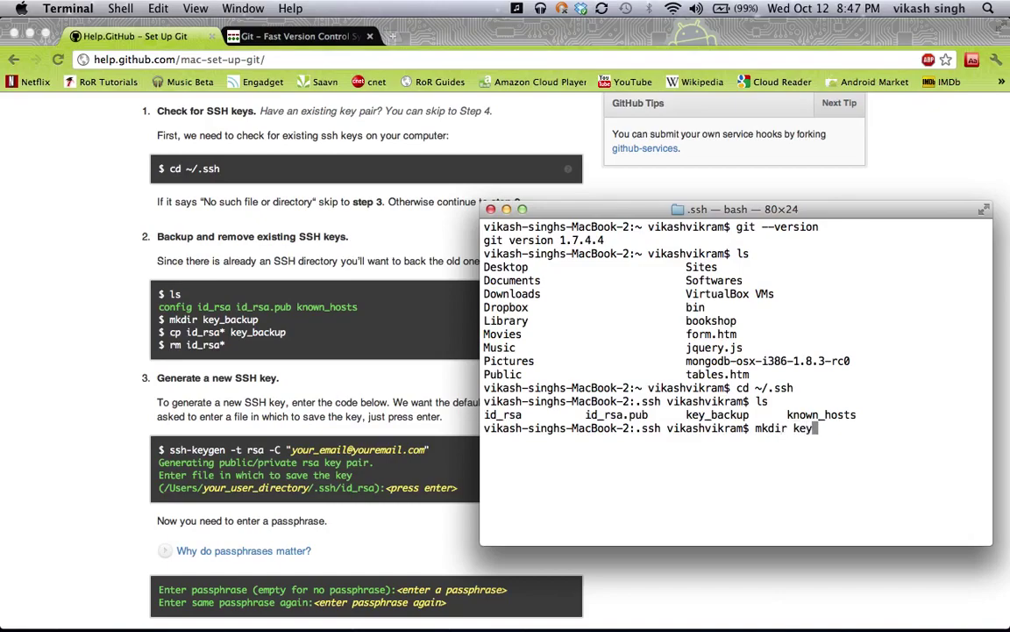
{"action": "type", "text": "_backup"}
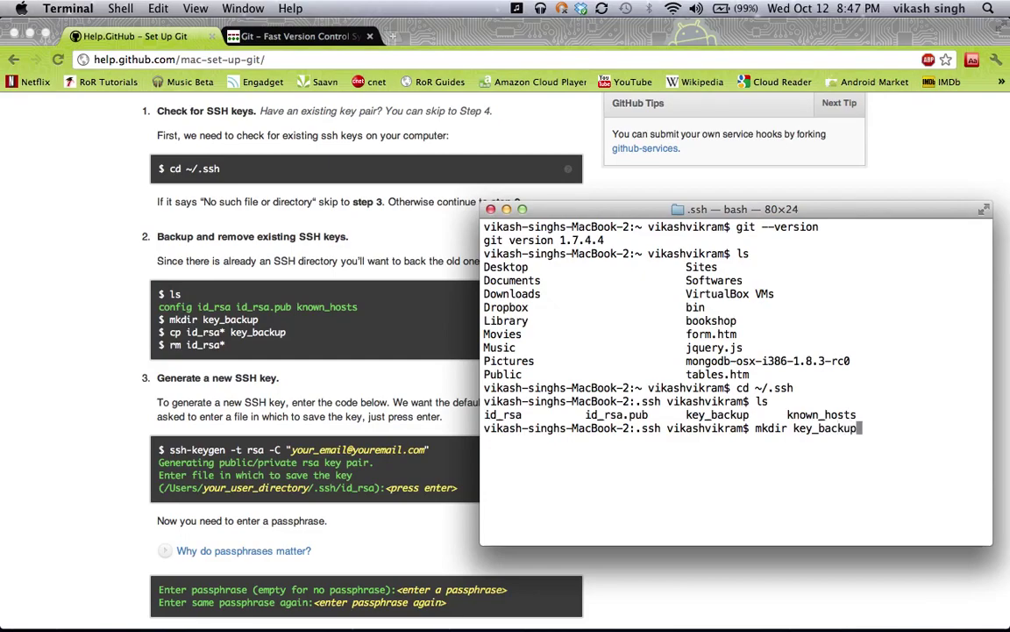
{"action": "key", "text": "BackSpace"}
{"action": "key", "text": "BackSpace"}
{"action": "key", "text": "BackSpace"}
{"action": "key", "text": "BackSpace"}
{"action": "key", "text": "BackSpace"}
{"action": "key", "text": "BackSpace"}
{"action": "key", "text": "BackSpace"}
{"action": "key", "text": "BackSpace"}
{"action": "key", "text": "BackSpace"}
{"action": "key", "text": "BackSpace"}
{"action": "key", "text": "BackSpace"}
{"action": "key", "text": "BackSpace"}
{"action": "key", "text": "BackSpace"}
{"action": "key", "text": "BackSpace"}
{"action": "key", "text": "BackSpace"}
{"action": "key", "text": "BackSpace"}
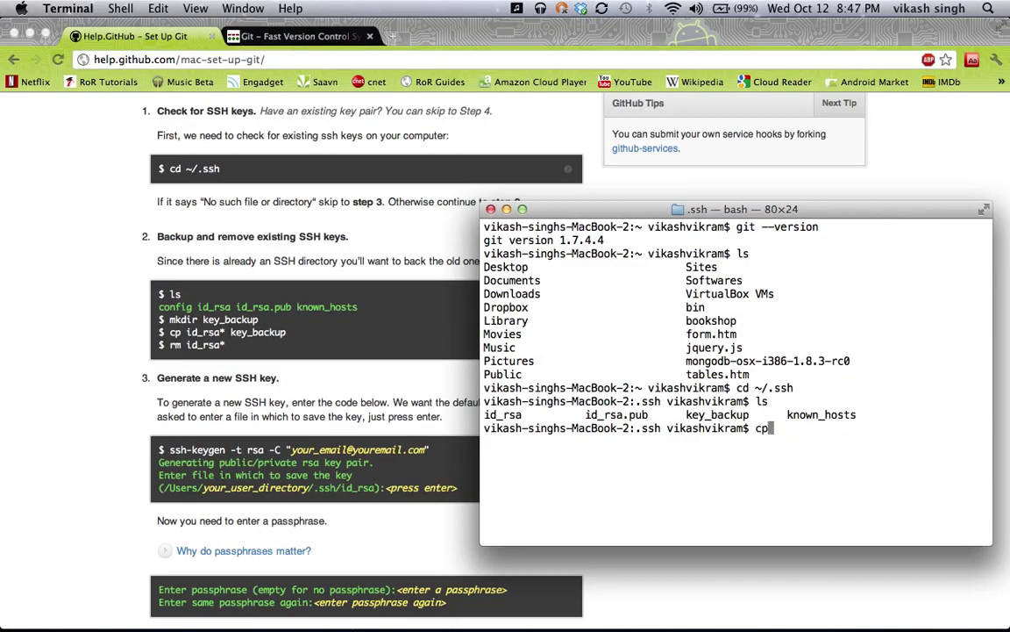
{"action": "type", "text": "cp id_rsa* key"}
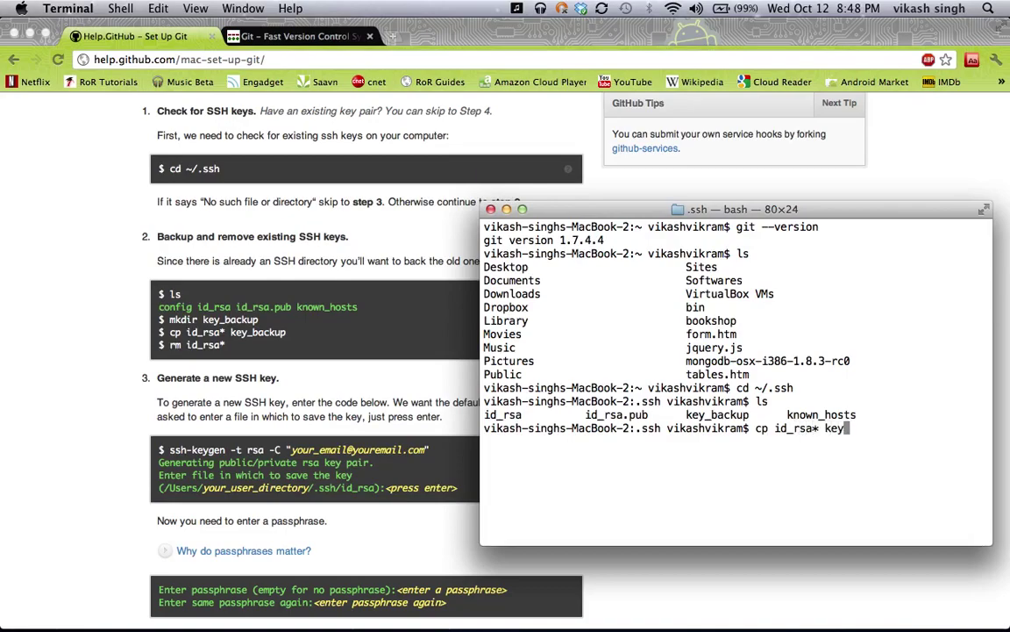
{"action": "key", "text": "Tab"}
{"action": "key", "text": "BackSpace"}
{"action": "key", "text": "BackSpace"}
{"action": "key", "text": "BackSpace"}
{"action": "key", "text": "BackSpace"}
{"action": "key", "text": "BackSpace"}
{"action": "key", "text": "BackSpace"}
{"action": "key", "text": "BackSpace"}
{"action": "key", "text": "BackSpace"}
{"action": "key", "text": "BackSpace"}
{"action": "key", "text": "BackSpace"}
{"action": "key", "text": "BackSpace"}
{"action": "key", "text": "BackSpace"}
{"action": "key", "text": "BackSpace"}
{"action": "key", "text": "BackSpace"}
{"action": "key", "text": "BackSpace"}
{"action": "key", "text": "BackSpace"}
{"action": "key", "text": "BackSpace"}
{"action": "key", "text": "BackSpace"}
{"action": "key", "text": "BackSpace"}
{"action": "key", "text": "BackSpace"}
{"action": "key", "text": "BackSpace"}
{"action": "key", "text": "BackSpace"}
{"action": "type", "text": "rm "}
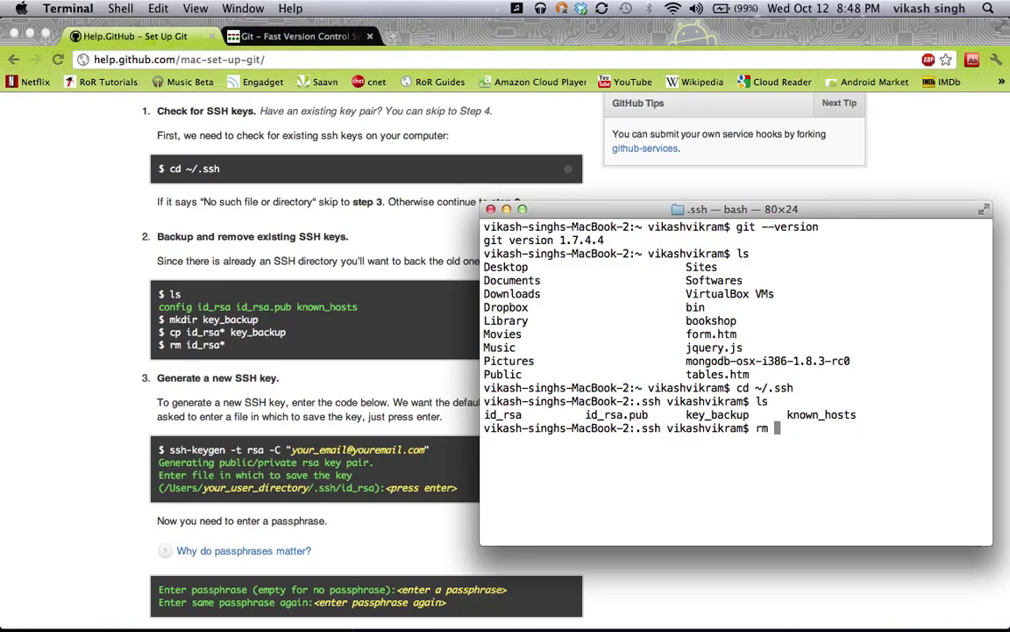
{"action": "type", "text": "id_"}
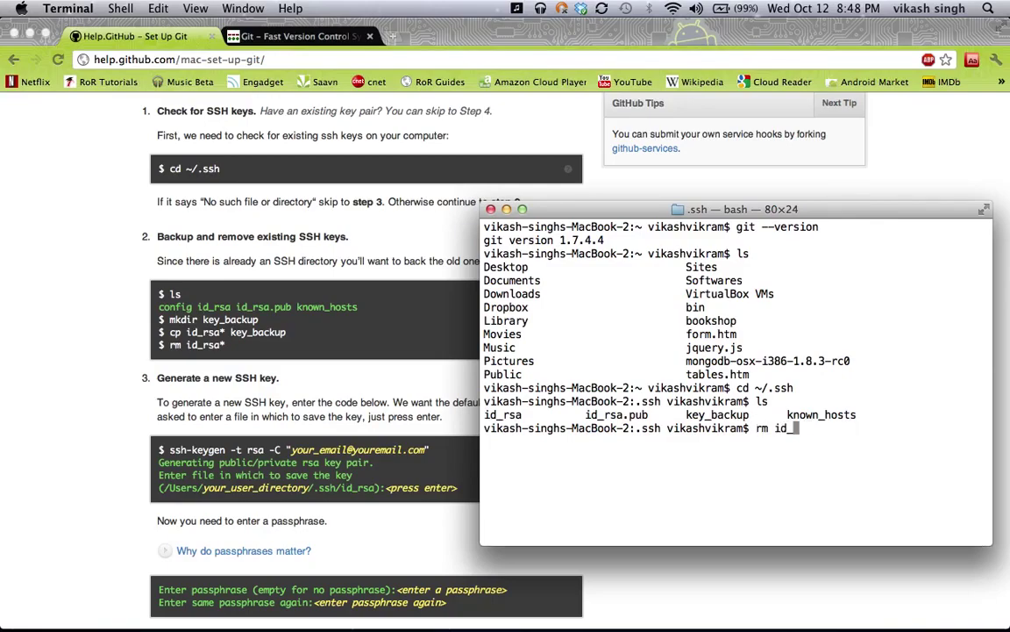
{"action": "type", "text": "rsa*"}
{"action": "key", "text": "BackSpace"}
{"action": "key", "text": "BackSpace"}
{"action": "key", "text": "BackSpace"}
{"action": "key", "text": "BackSpace"}
{"action": "key", "text": "BackSpace"}
{"action": "key", "text": "BackSpace"}
{"action": "key", "text": "BackSpace"}
{"action": "key", "text": "BackSpace"}
{"action": "key", "text": "BackSpace"}
{"action": "key", "text": "BackSpace"}
{"action": "type", "text": "ssh-keygen -t "}
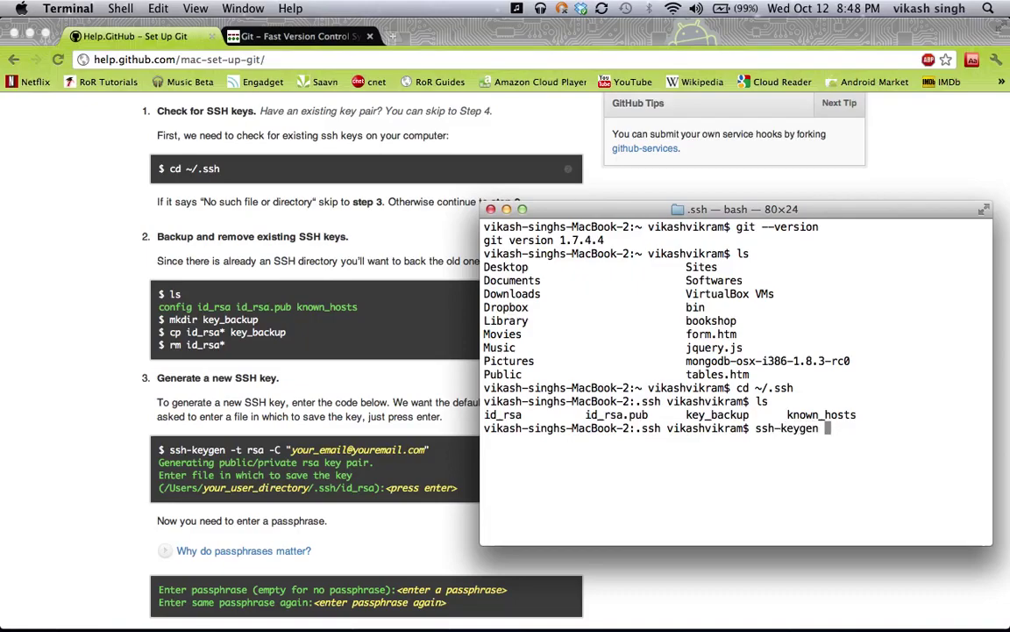
{"action": "type", "text": "rs"}
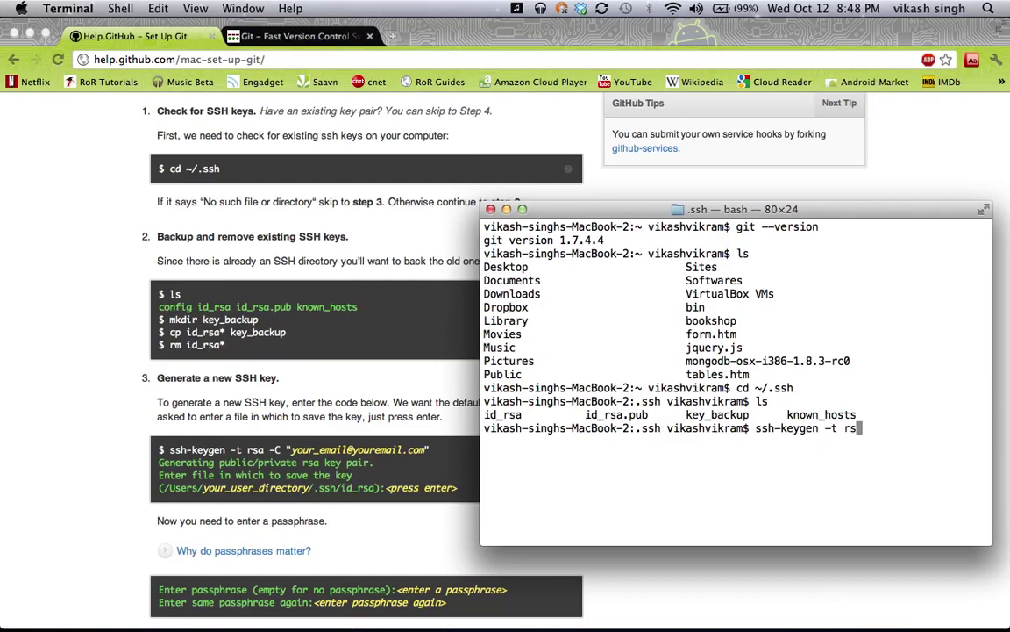
{"action": "type", "text": "a -C \""}
{"action": "type", "text": "uremail\""}
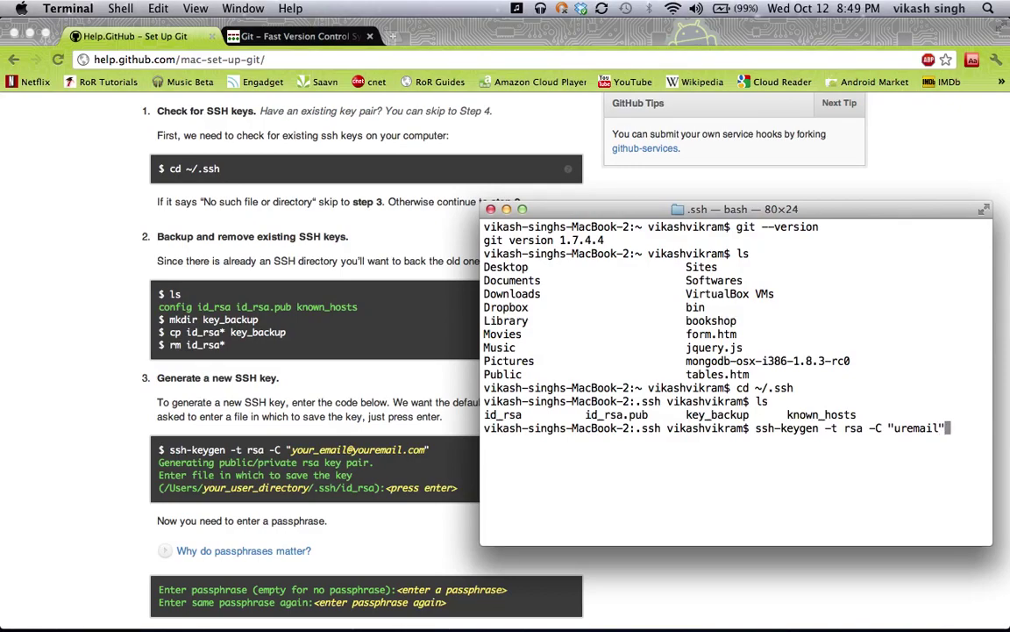
{"action": "key", "text": "BackSpace"}
{"action": "key", "text": "BackSpace"}
{"action": "key", "text": "BackSpace"}
{"action": "key", "text": "BackSpace"}
{"action": "key", "text": "BackSpace"}
{"action": "key", "text": "BackSpace"}
{"action": "key", "text": "BackSpace"}
{"action": "key", "text": "BackSpace"}
{"action": "key", "text": "BackSpace"}
{"action": "key", "text": "BackSpace"}
{"action": "key", "text": "BackSpace"}
{"action": "key", "text": "BackSpace"}
{"action": "key", "text": "BackSpace"}
{"action": "key", "text": "BackSpace"}
{"action": "key", "text": "BackSpace"}
{"action": "key", "text": "BackSpace"}
{"action": "key", "text": "BackSpace"}
{"action": "key", "text": "BackSpace"}
{"action": "key", "text": "BackSpace"}
{"action": "key", "text": "BackSpace"}
{"action": "key", "text": "BackSpace"}
{"action": "key", "text": "BackSpace"}
{"action": "key", "text": "BackSpace"}
{"action": "key", "text": "BackSpace"}
{"action": "key", "text": "BackSpace"}
{"action": "key", "text": "BackSpace"}
{"action": "key", "text": "BackSpace"}
{"action": "key", "text": "BackSpace"}
{"action": "key", "text": "BackSpace"}
{"action": "key", "text": "BackSpace"}
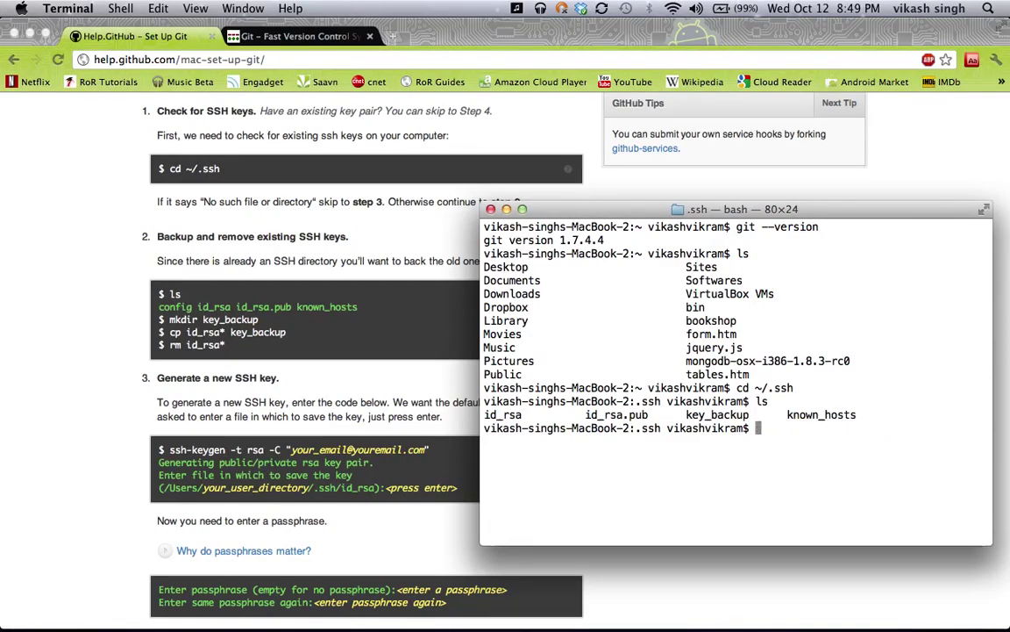
Copy the old id_rsa key files into key_backup, then delete the originals
{"action": "type", "text": "c"}
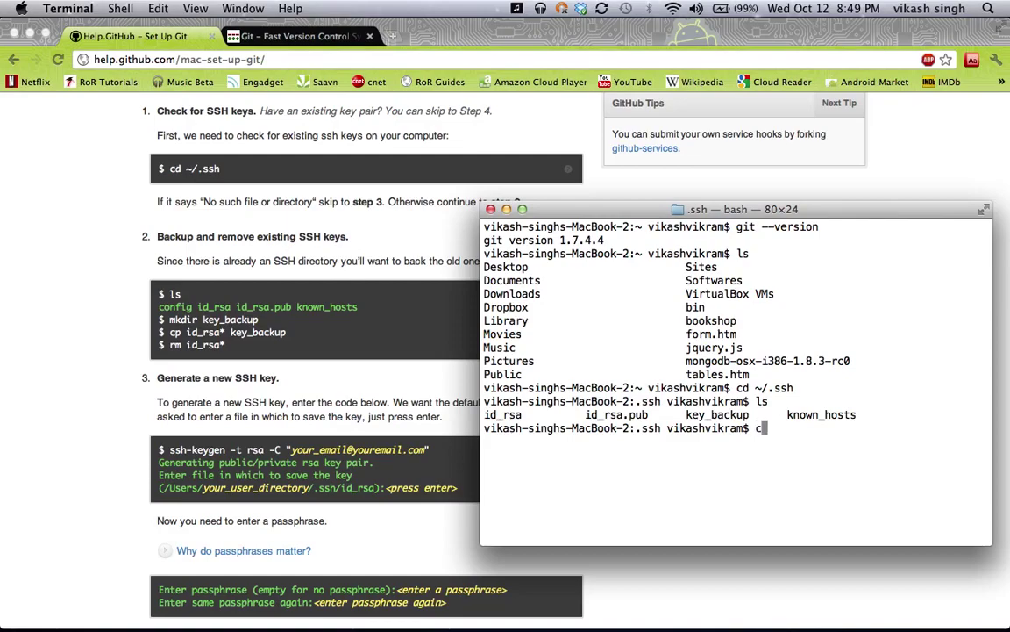
{"action": "type", "text": "p id_rsa* key_backup"}
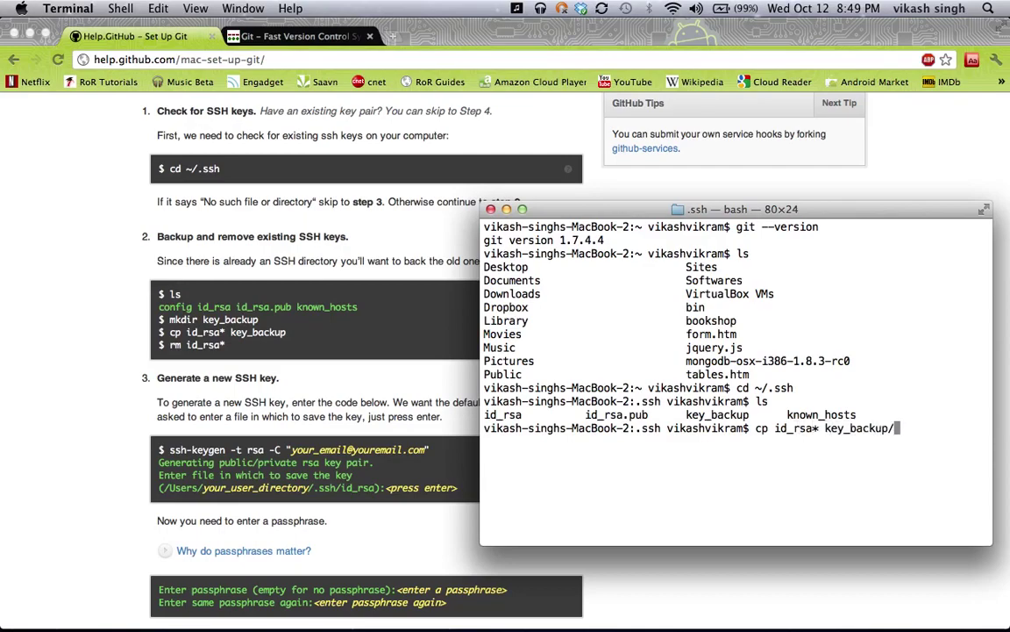
{"action": "key", "text": "Return"}
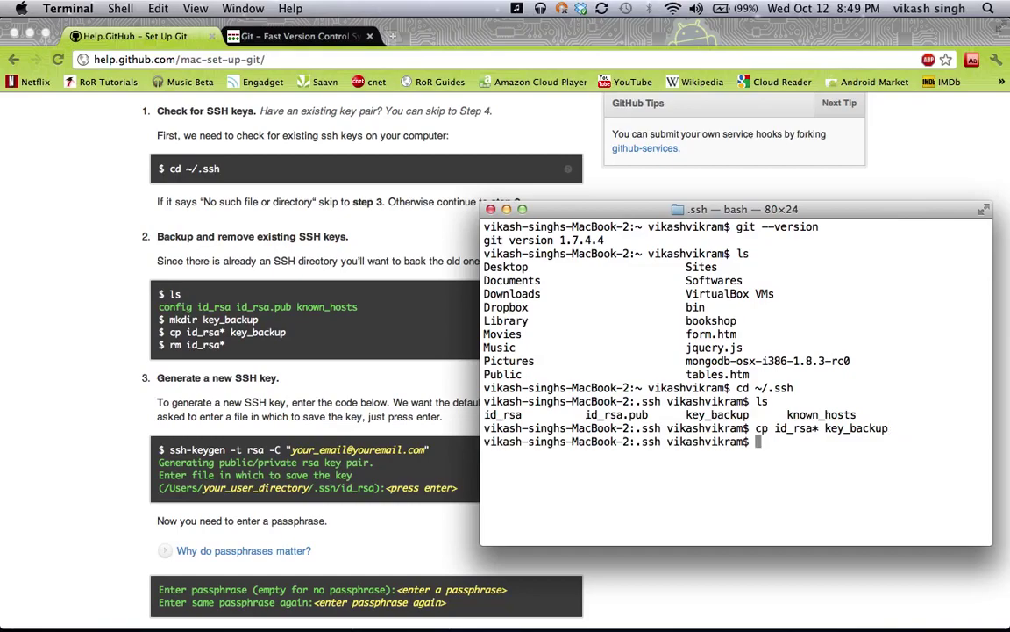
{"action": "type", "text": "rm id_rsa*"}
{"action": "key", "text": "Return"}
List the .ssh folder, then begin the ssh-keygen -t rsa -C command
{"action": "type", "text": "ls"}
{"action": "key", "text": "Return"}
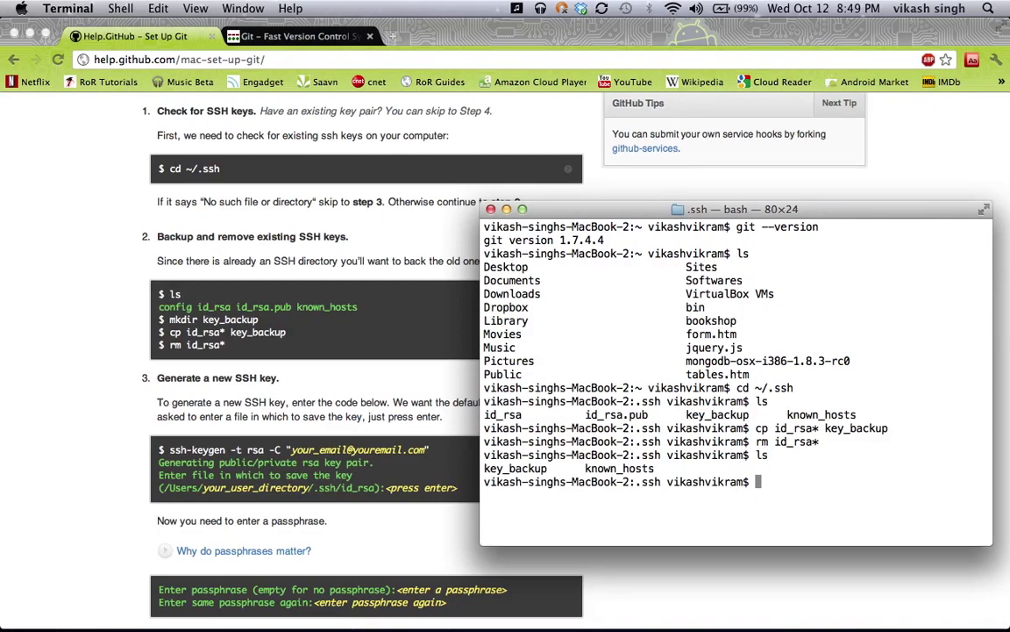
{"action": "type", "text": "ssh-keygen -t "}
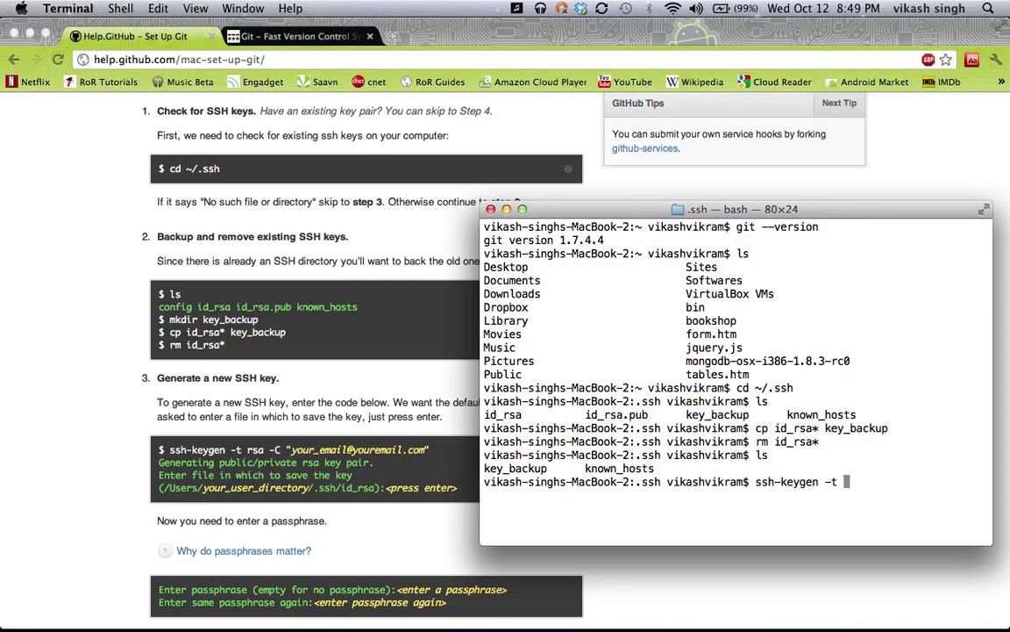
{"action": "type", "text": "rsa -C"}
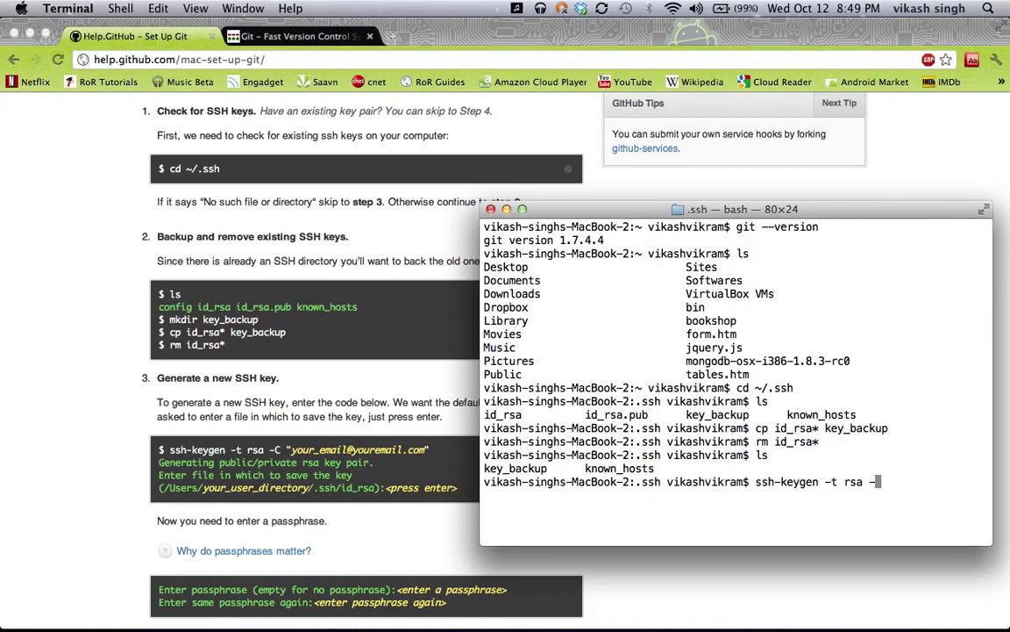
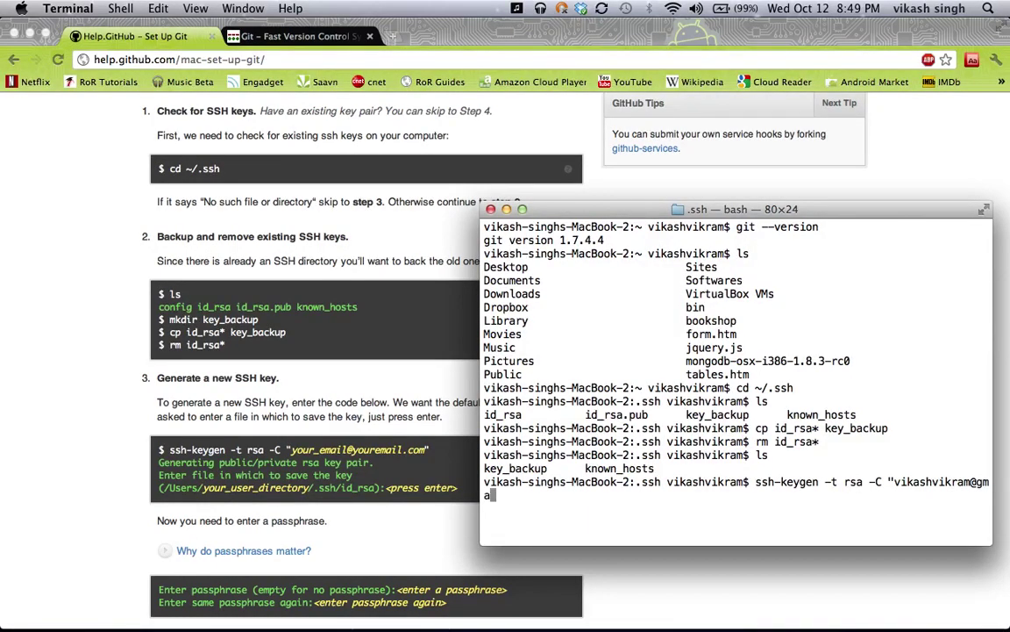
Finish the ssh-keygen -t rsa command with the account e-mail in quotes as comment, and run it
{"action": "key", "text": "Return"}
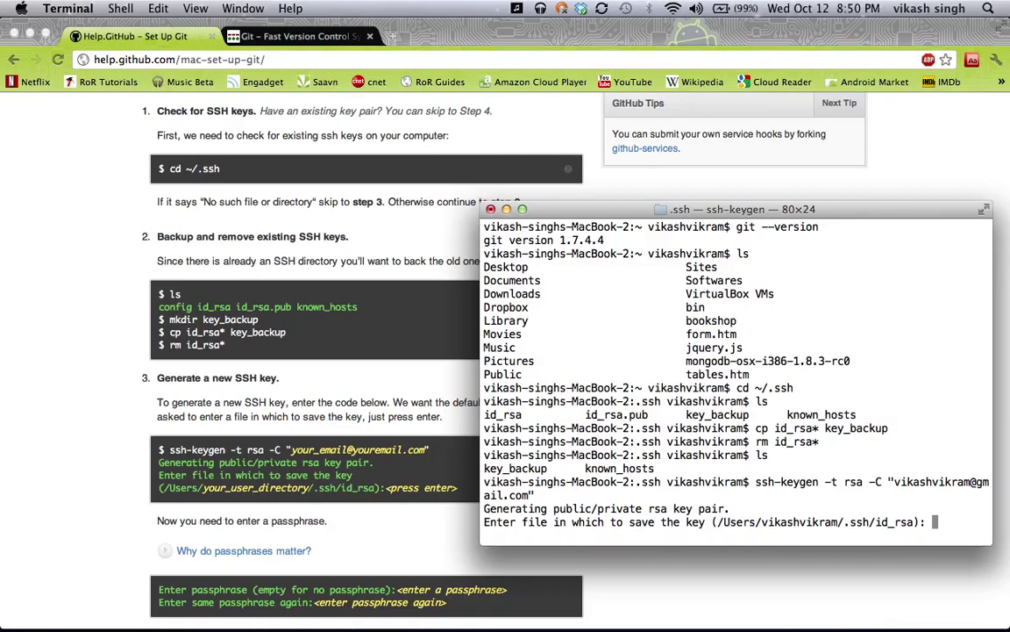
Accept the default ~/.ssh/id_rsa location and enter and confirm a passphrase for the RSA 2048 key
{"action": "key", "text": "Return"}
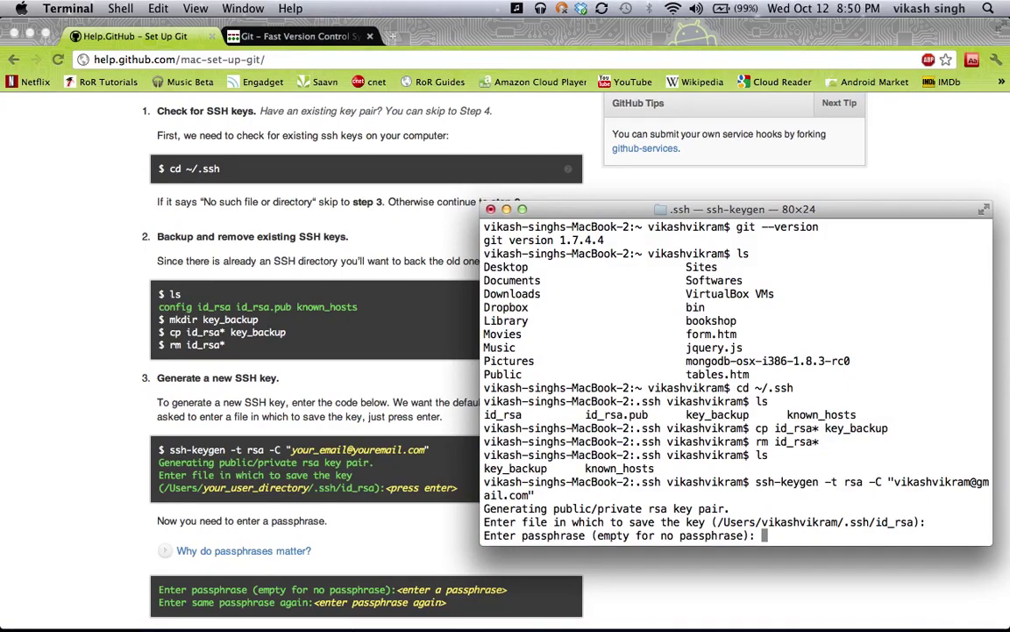
{"action": "scroll", "coordinate": [162, 421], "scroll_direction": "down", "scroll_amount": 5}
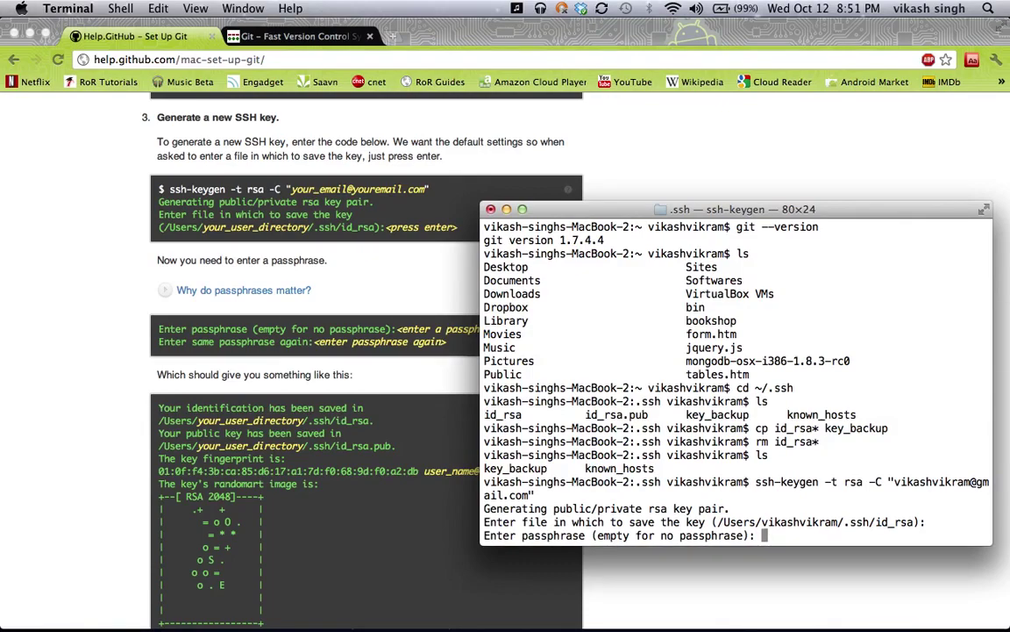
{"action": "key", "text": "Return"}
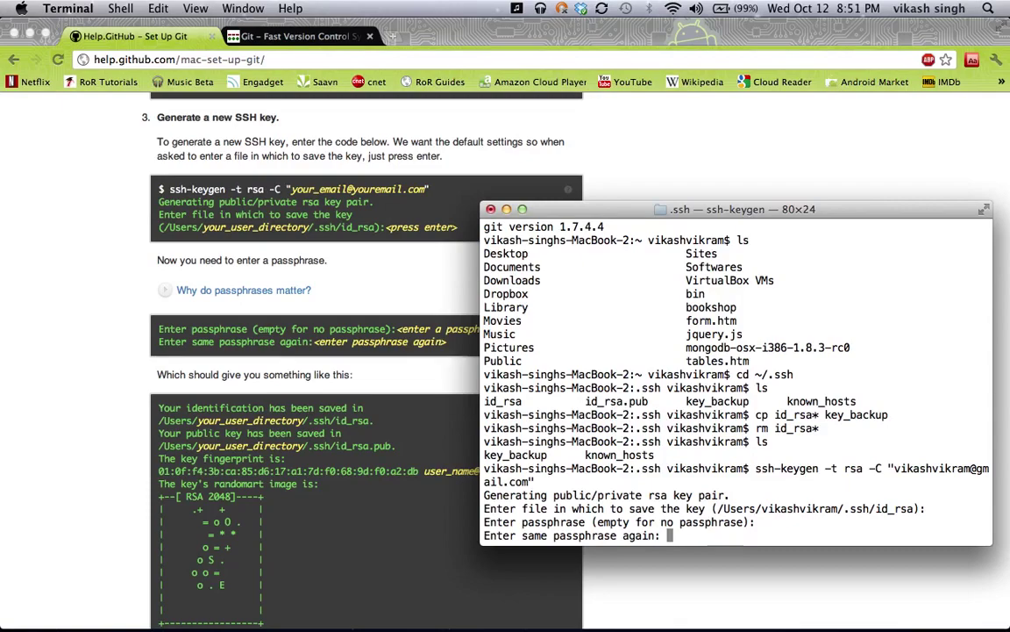
{"action": "key", "text": "Return"}
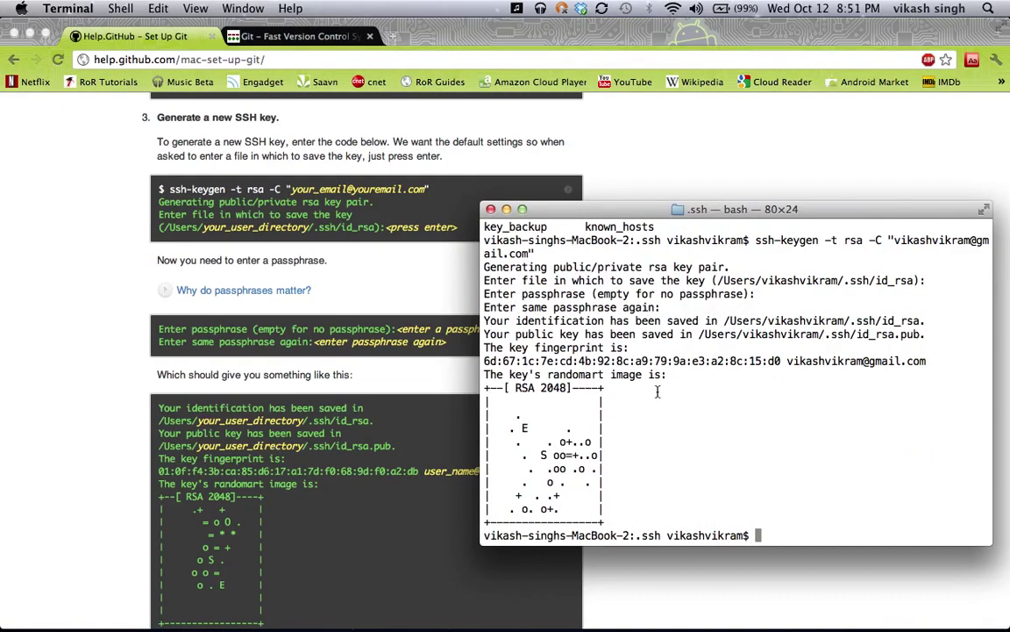
{"action": "scroll", "coordinate": [38, 443], "scroll_direction": "down", "scroll_amount": 10}
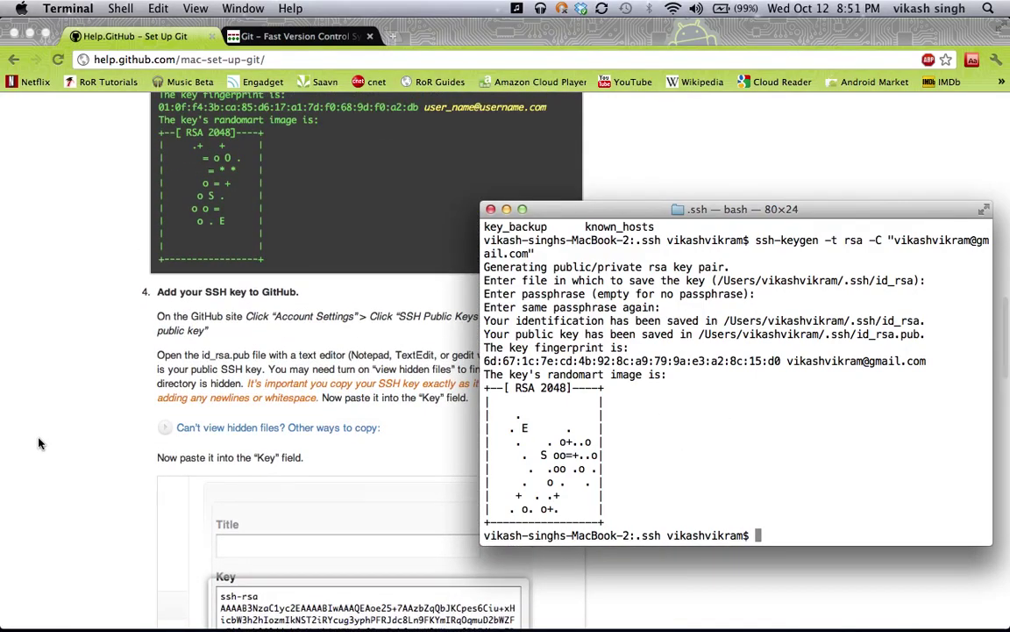
Run ls to confirm id_rsa and id_rsa.pub sit beside key_backup and known_hosts
{"action": "type", "text": "ls"}
{"action": "key", "text": "Return"}
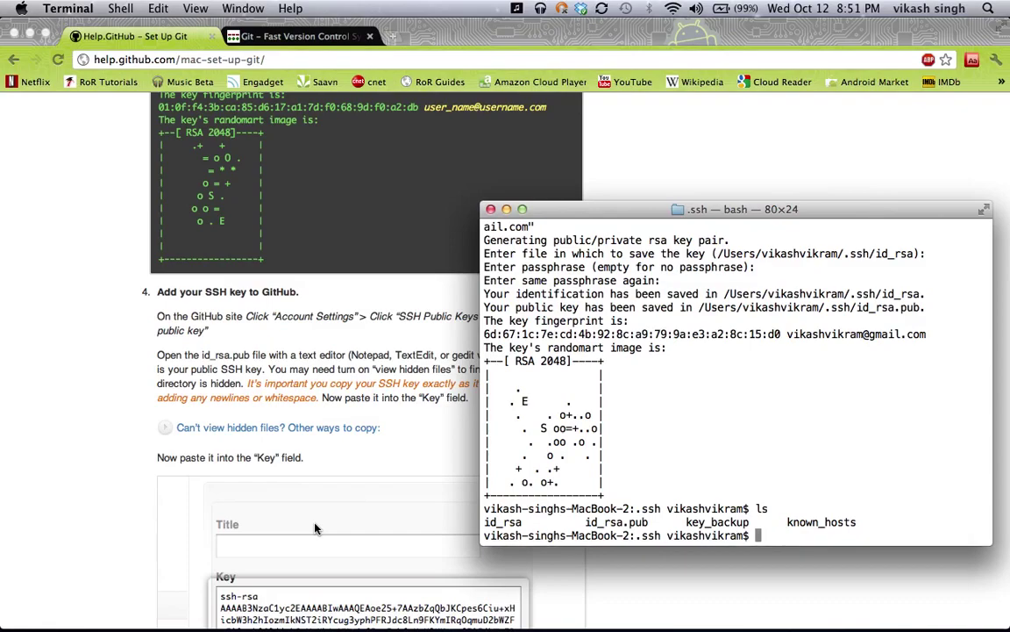
{"action": "type", "text": "vi"}
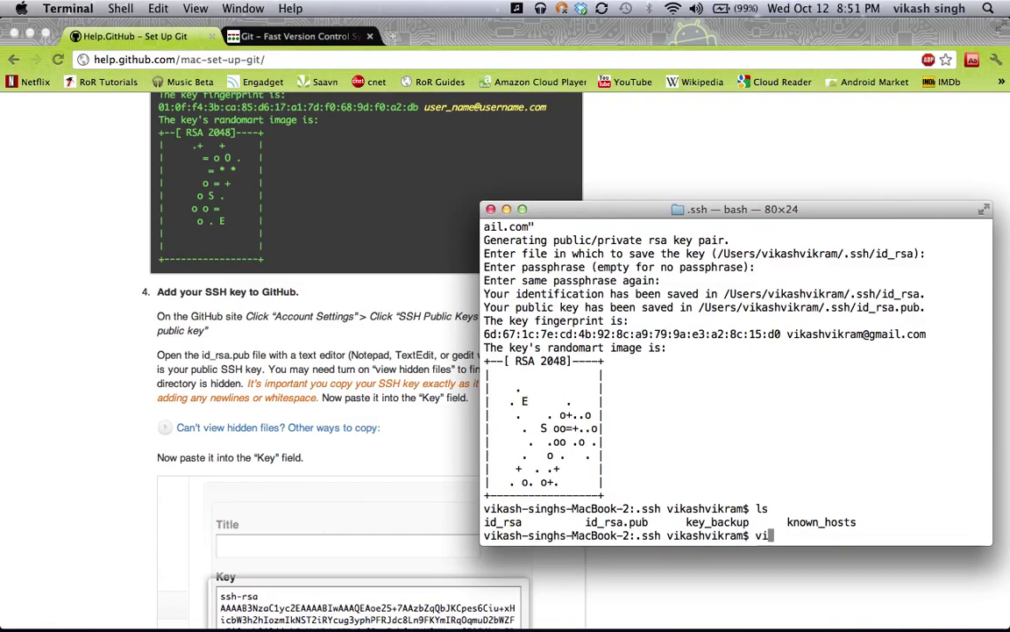
{"action": "type", "text": "m id_rsa.pub"}
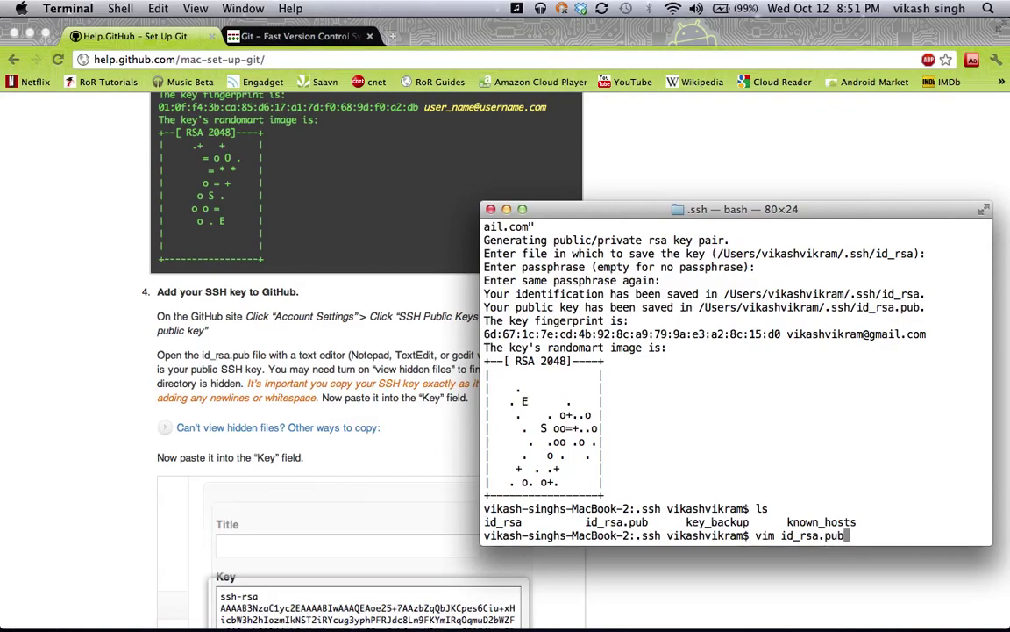
{"action": "key", "text": "Return"}
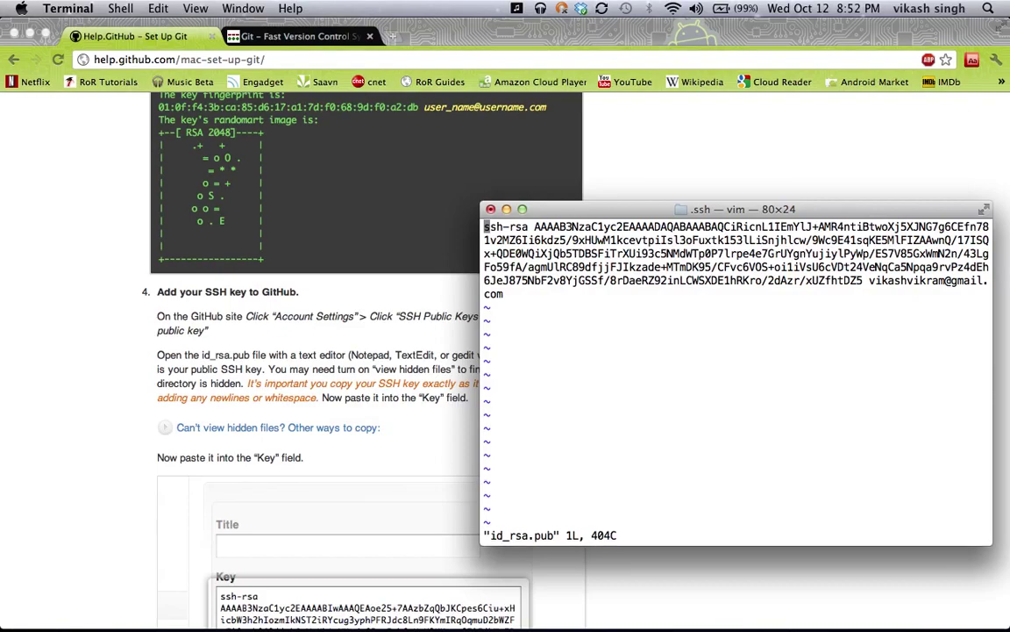
{"action": "key", "text": "l"}
{"action": "key", "text": "l"}
{"action": "key", "text": "l"}
{"action": "key", "text": "l"}
{"action": "key", "text": "l"}
{"action": "key", "text": "l"}
{"action": "key", "text": "l"}
{"action": "key", "text": "l"}
{"action": "key", "text": "l"}
{"action": "key", "text": "l"}
{"action": "key", "text": "l"}
{"action": "key", "text": "l"}
{"action": "key", "text": "l"}
{"action": "type", "text": ":"}
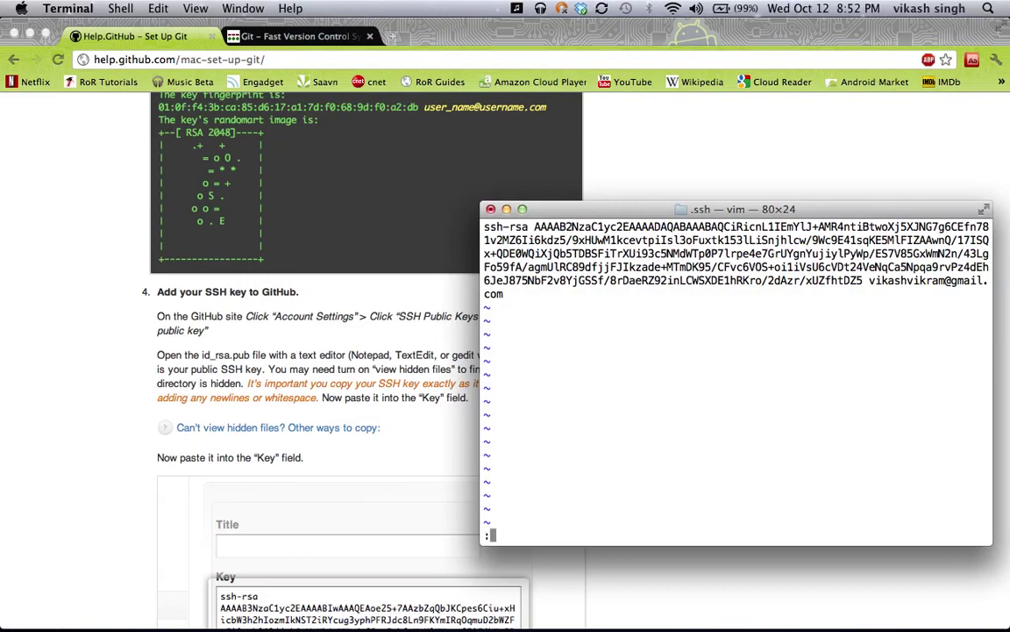
{"action": "type", "text": "q"}
{"action": "key", "text": "Return"}
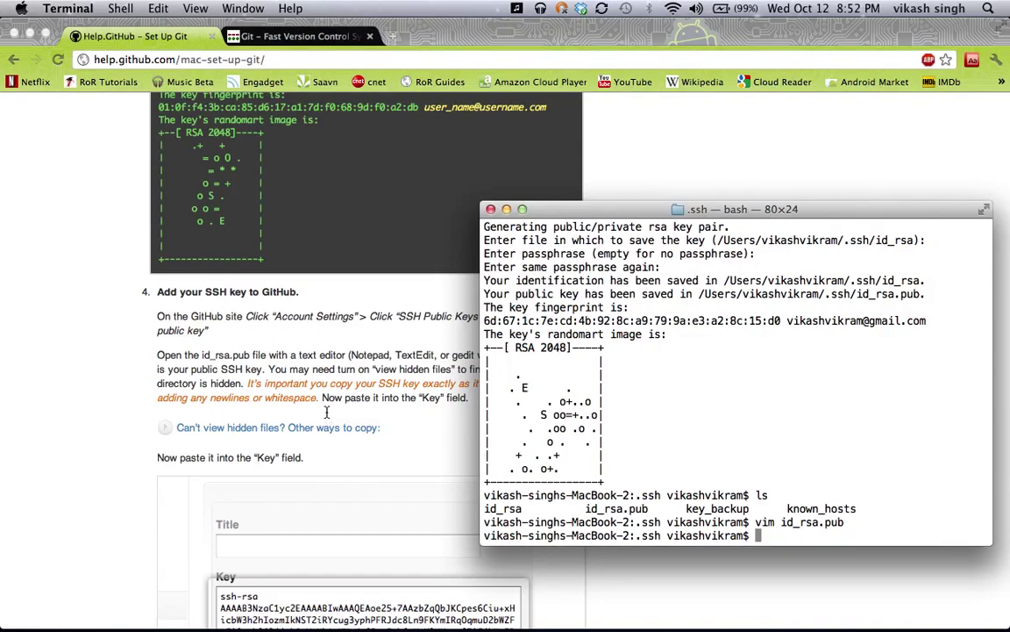
Switch to Chrome and load github.com from the GitHub help site's address bar
{"action": "left_click", "coordinate": [299, 370]}
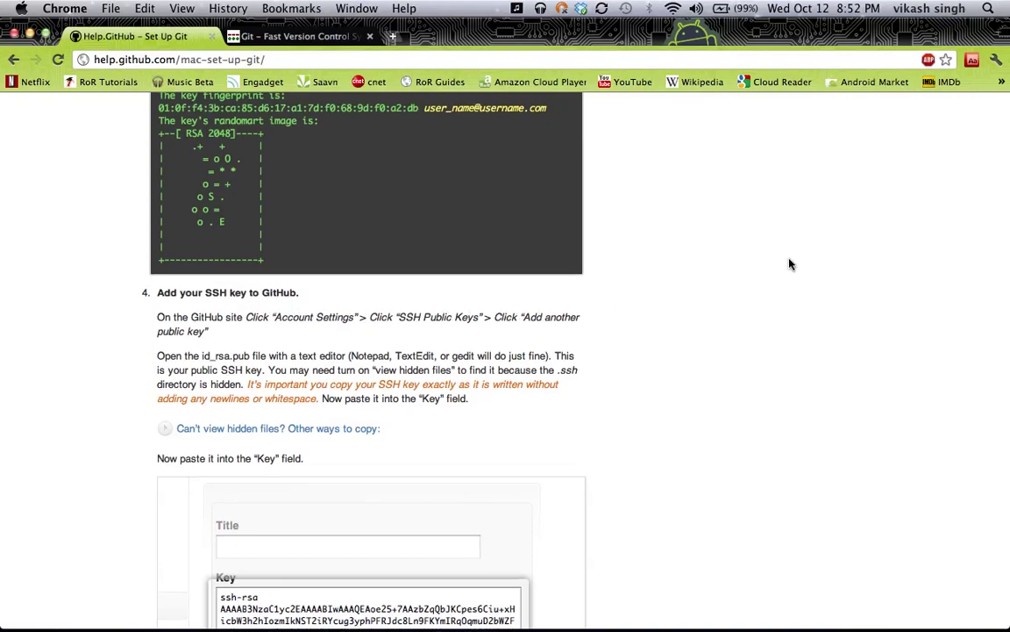
{"action": "scroll", "coordinate": [790, 264], "scroll_direction": "up", "scroll_amount": 10}
{"action": "scroll", "coordinate": [789, 264], "scroll_direction": "up", "scroll_amount": 5}
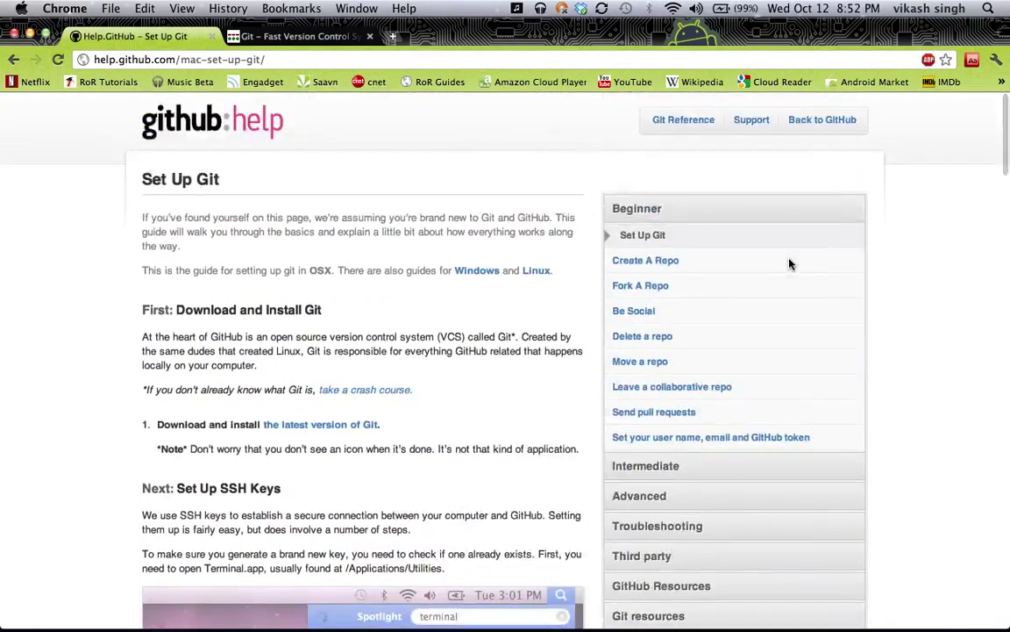
{"action": "left_click", "coordinate": [197, 125]}
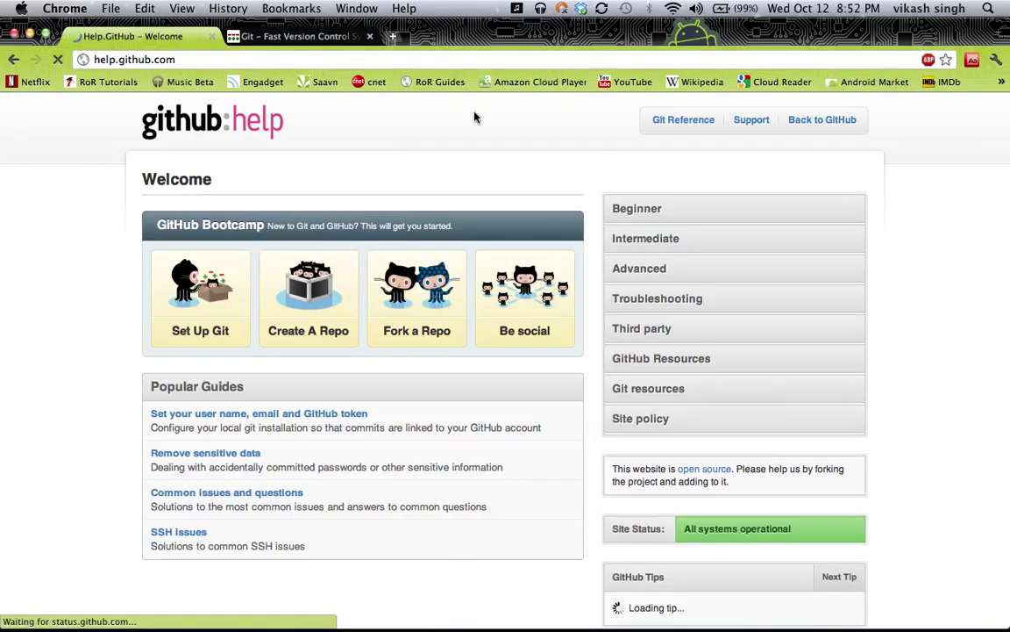
{"action": "left_click", "coordinate": [119, 59]}
{"action": "left_click", "coordinate": [119, 60]}
{"action": "key", "text": "BackSpace"}
{"action": "key", "text": "BackSpace"}
{"action": "key", "text": "BackSpace"}
{"action": "key", "text": "BackSpace"}
{"action": "key", "text": "BackSpace"}
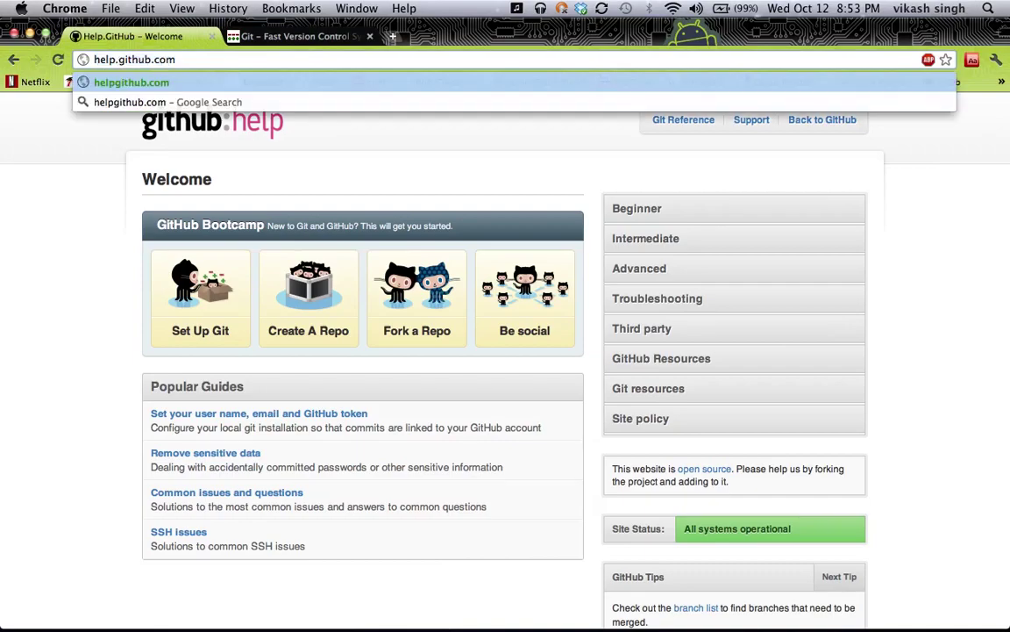
{"action": "key", "text": "Return"}
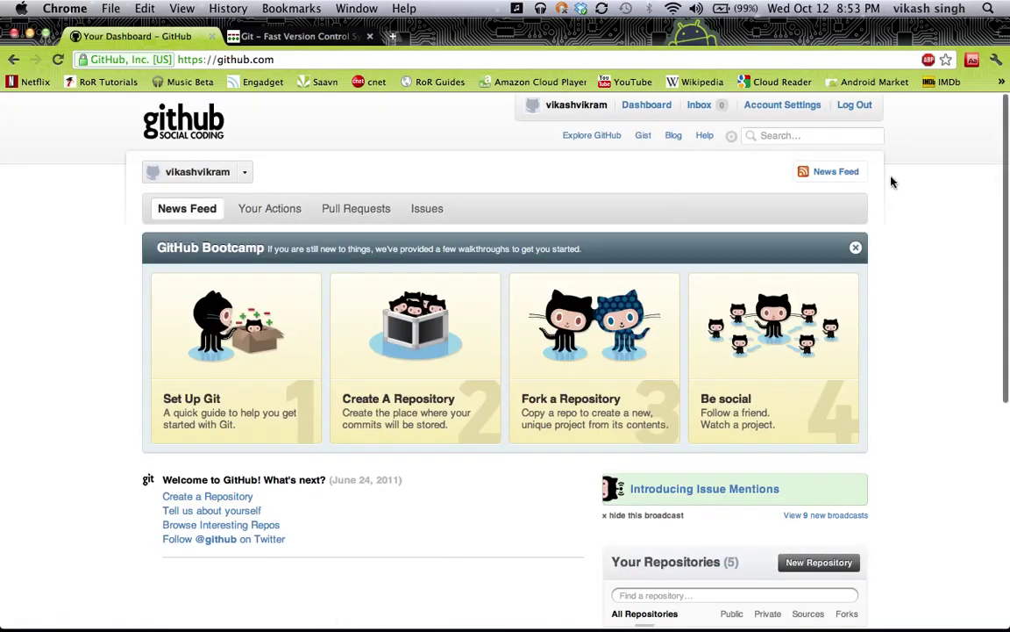
Open Account Settings' SSH Public Keys page and start a new key in the Key box
{"action": "left_click", "coordinate": [799, 106]}
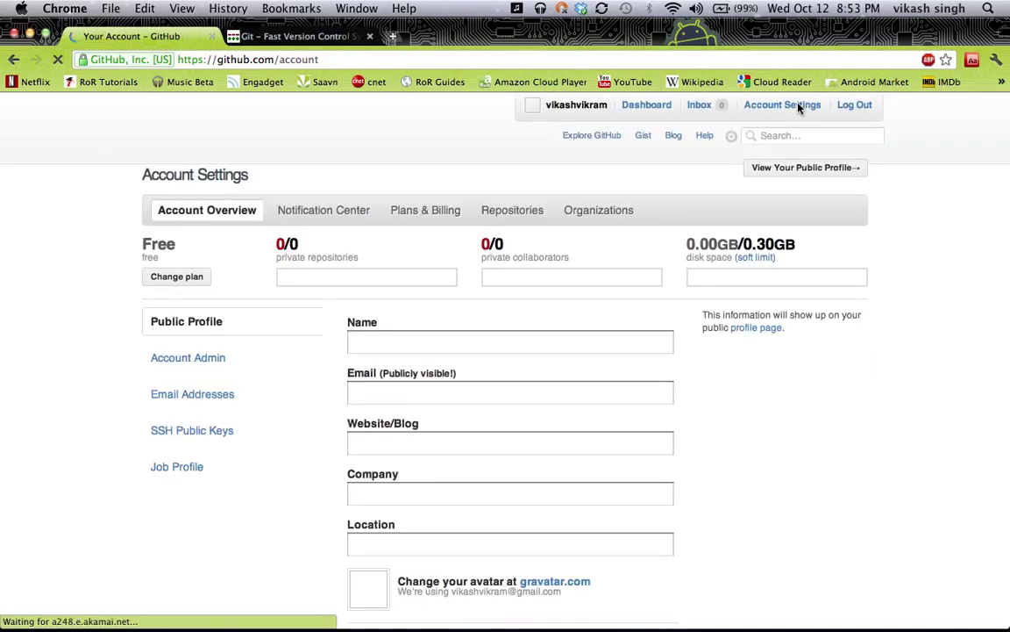
{"action": "left_click", "coordinate": [198, 429]}
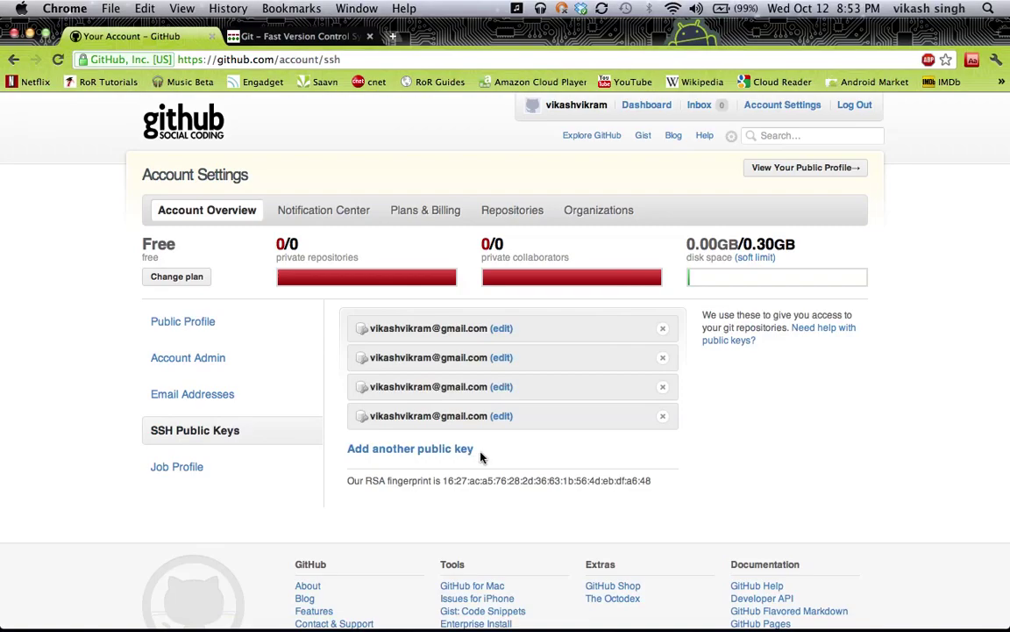
{"action": "left_click", "coordinate": [386, 449]}
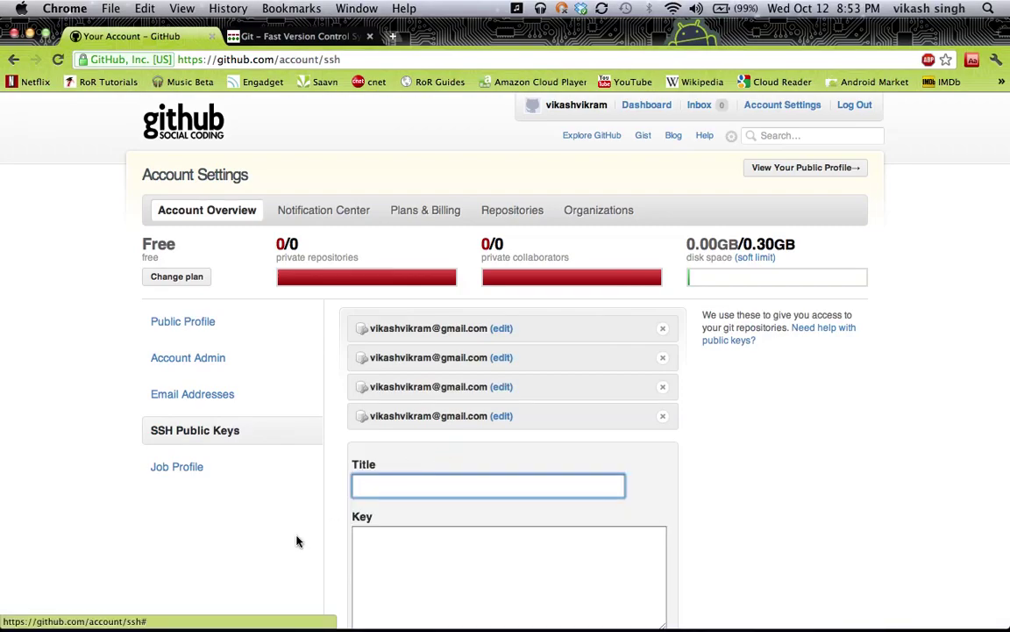
{"action": "scroll", "coordinate": [298, 542], "scroll_direction": "down", "scroll_amount": 5}
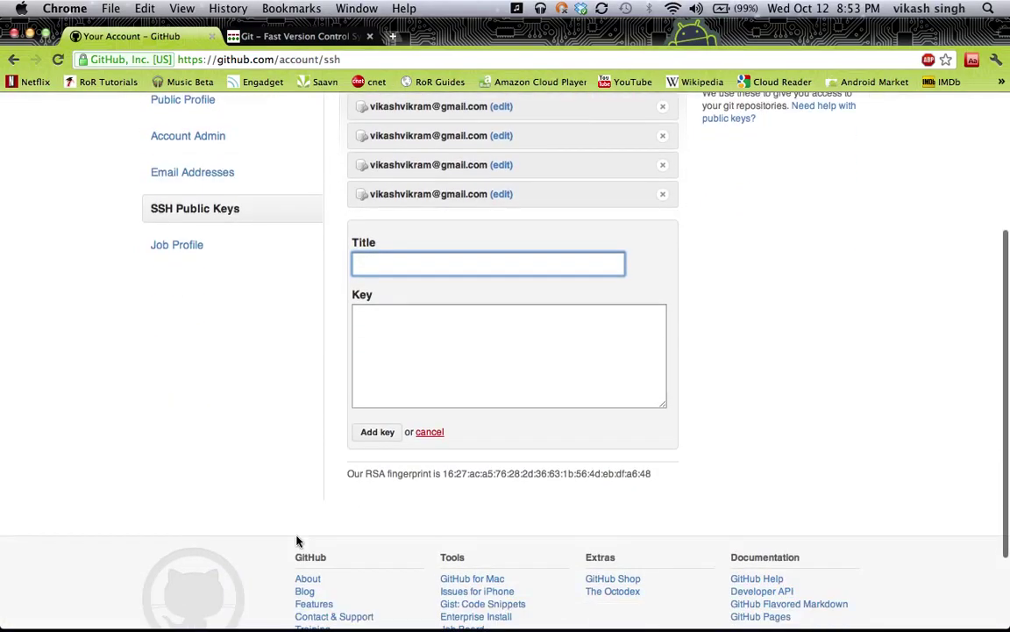
{"action": "left_click", "coordinate": [376, 316]}
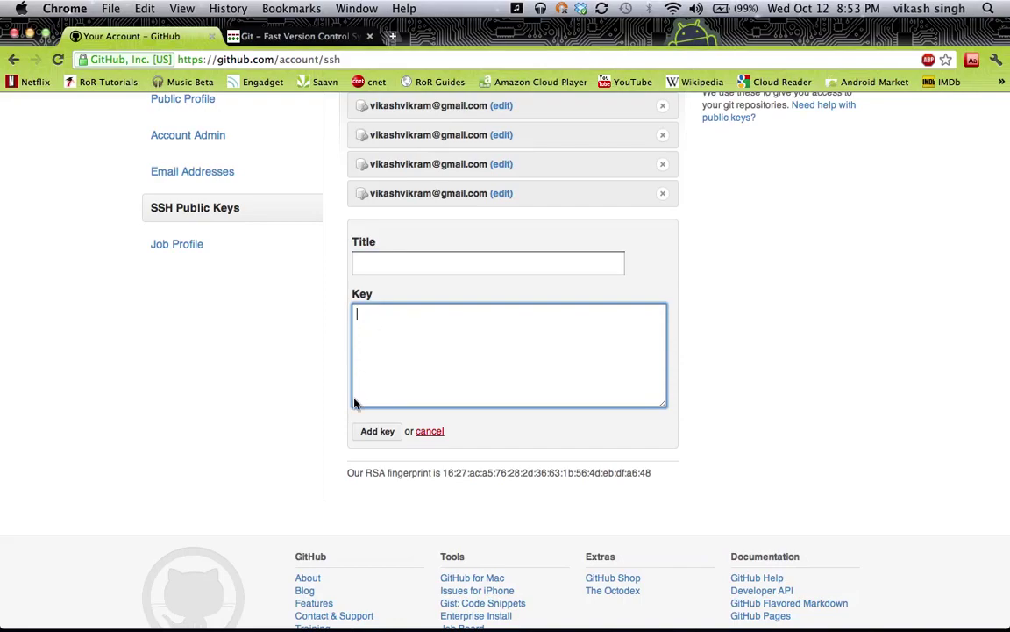
Cancel the add-key form, leaving the list of four existing keys
{"action": "scroll", "coordinate": [298, 440], "scroll_direction": "up", "scroll_amount": 2}
{"action": "scroll", "coordinate": [298, 443], "scroll_direction": "up", "scroll_amount": 1}
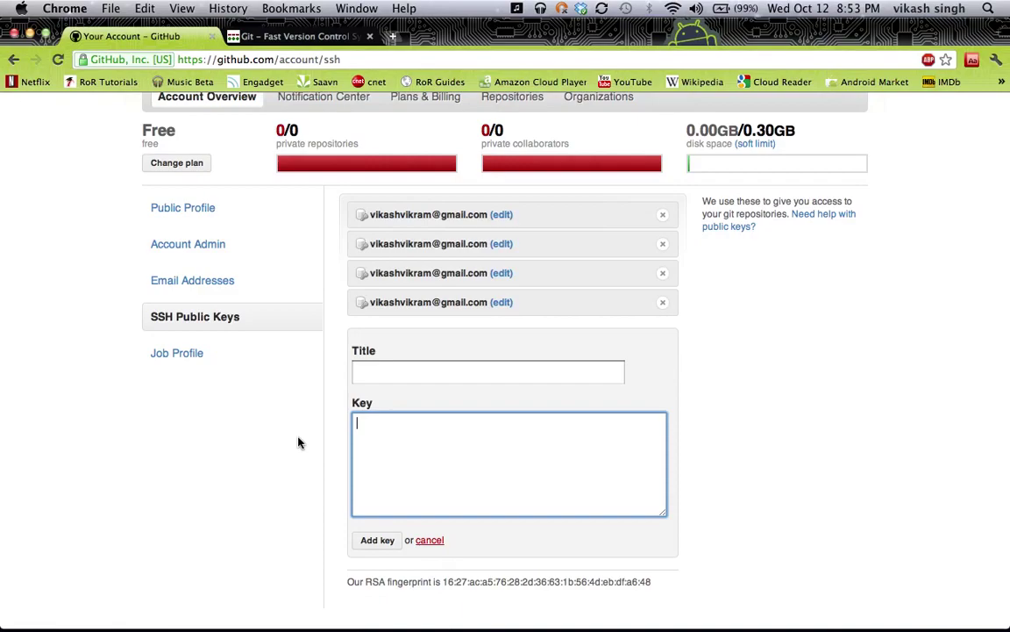
{"action": "scroll", "coordinate": [299, 442], "scroll_direction": "up", "scroll_amount": 2}
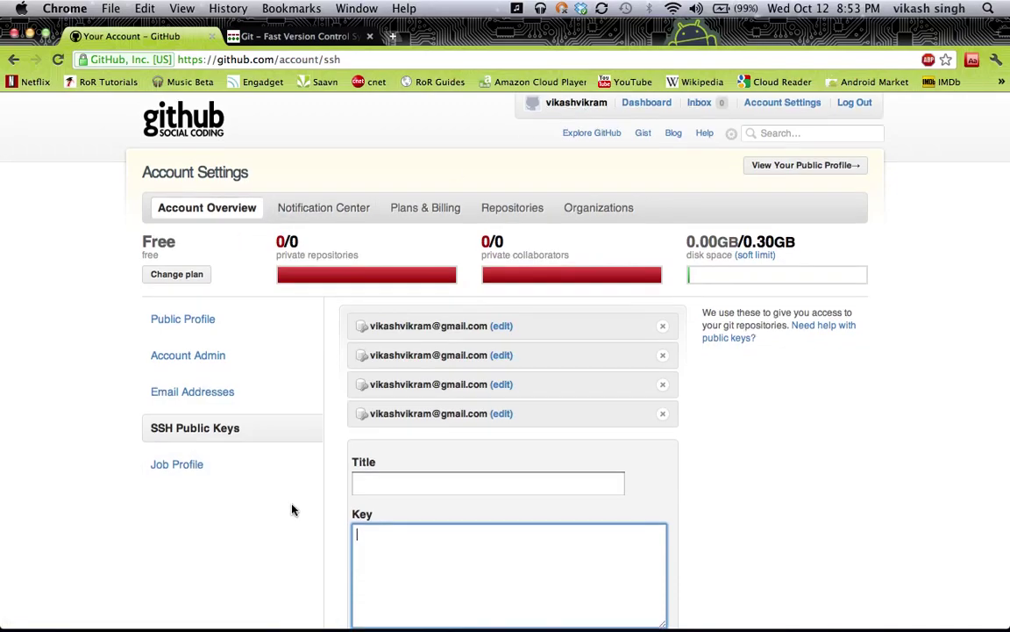
{"action": "scroll", "coordinate": [291, 510], "scroll_direction": "down", "scroll_amount": 5}
{"action": "left_click", "coordinate": [444, 339]}
{"action": "scroll", "coordinate": [280, 341], "scroll_direction": "up", "scroll_amount": 3}
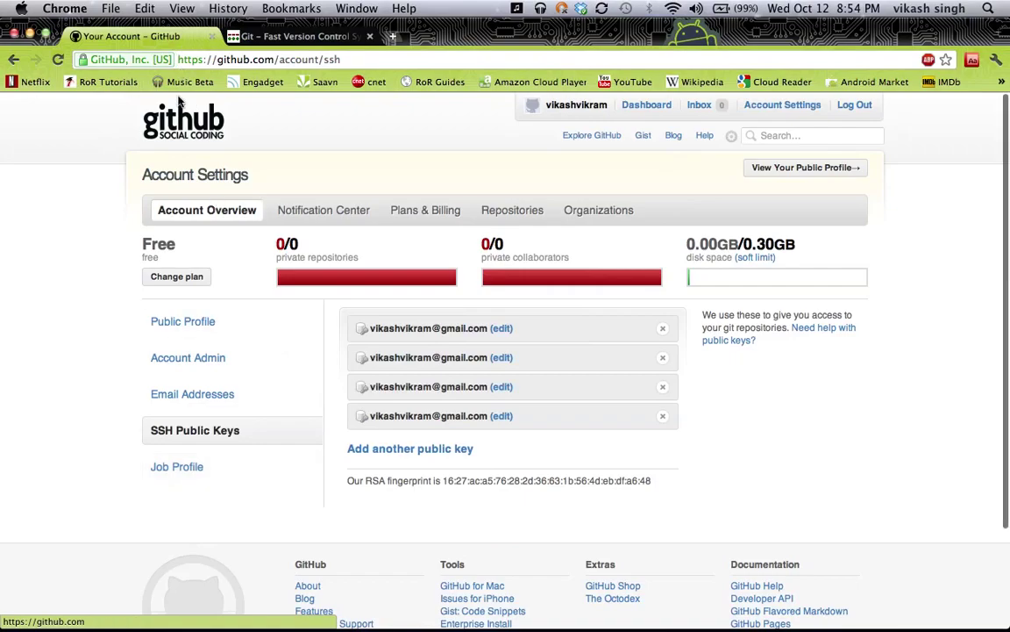
Go back to the GitHub dashboard showing the Bootcamp walkthroughs and 5 repositories
{"action": "left_click", "coordinate": [179, 125]}
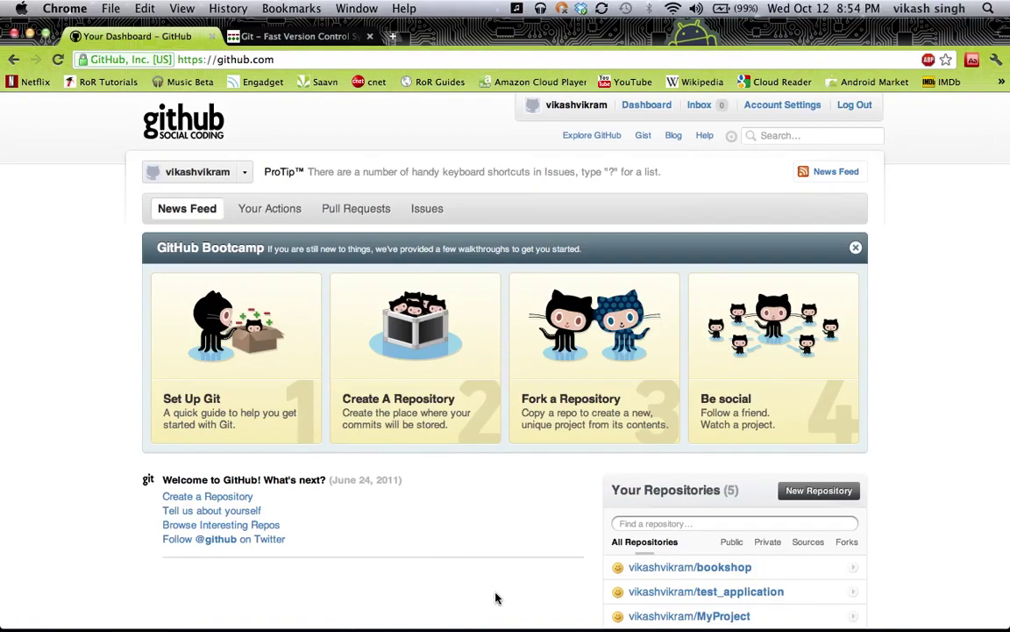
{"action": "scroll", "coordinate": [495, 597], "scroll_direction": "down", "scroll_amount": 3}
{"action": "scroll", "coordinate": [496, 597], "scroll_direction": "up", "scroll_amount": 3}
{"action": "mouse_move", "coordinate": [902, 629]}
{"action": "left_click", "coordinate": [857, 603]}
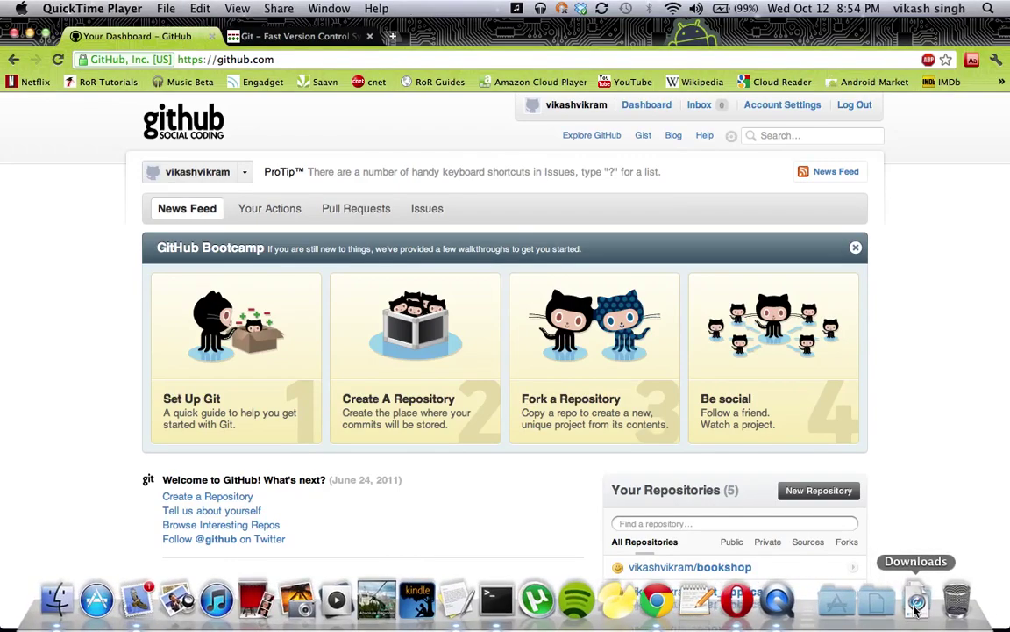